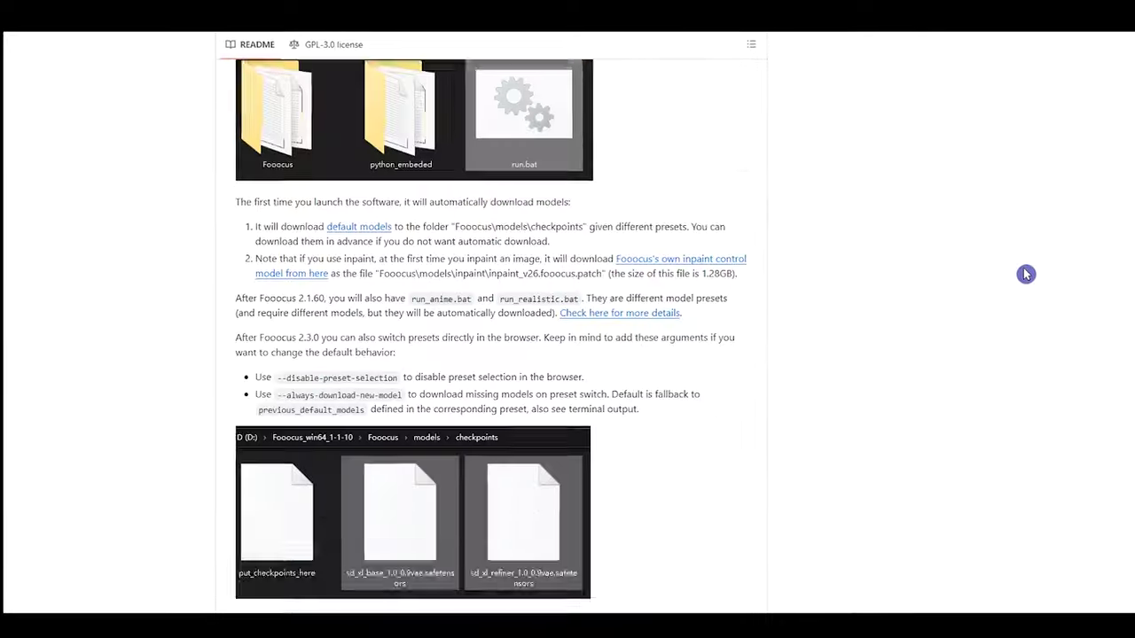
scroll(1026, 274, "down", 20)
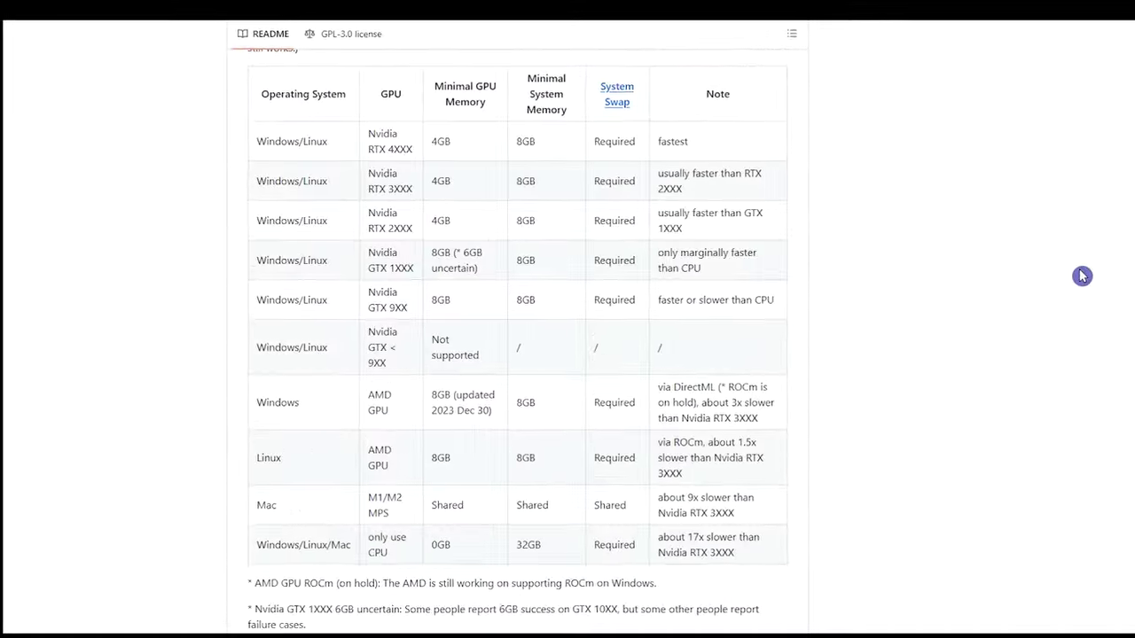
Scroll the Fooocus README and return to the Minimal Requirement table of GPU and memory needs.
scroll(1055, 261, "up", 2)
left_click_drag(422, 109, 248, 109)
left_click(497, 119)
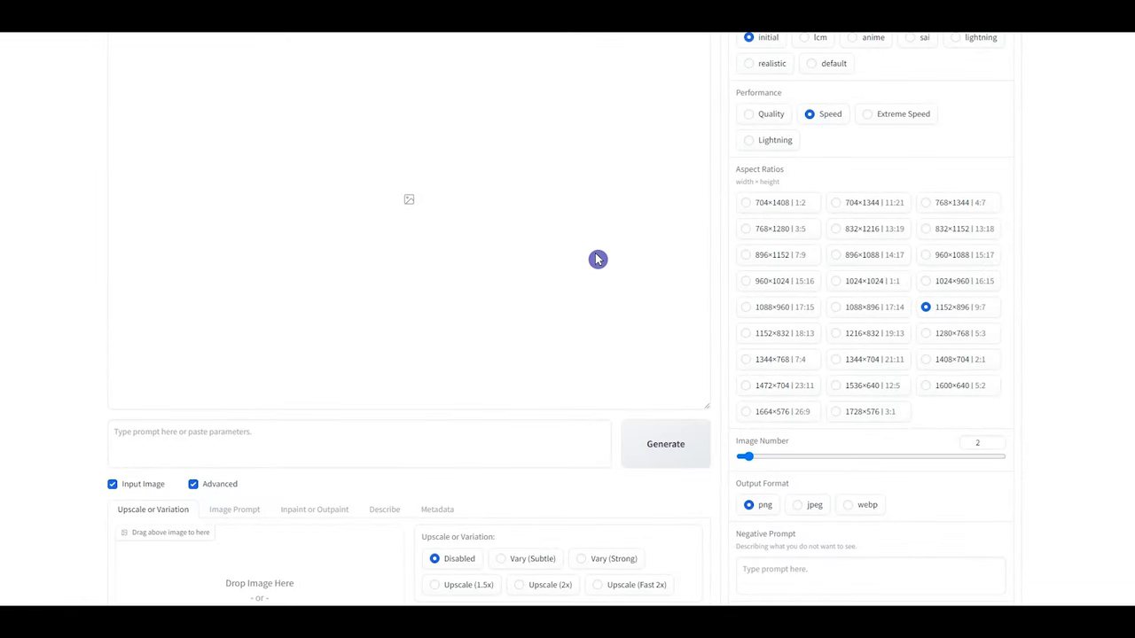
Paste the full-body woman prompt and highlight its key phrases: smiling face, green eyes.
scroll(485, 459, "down", 1)
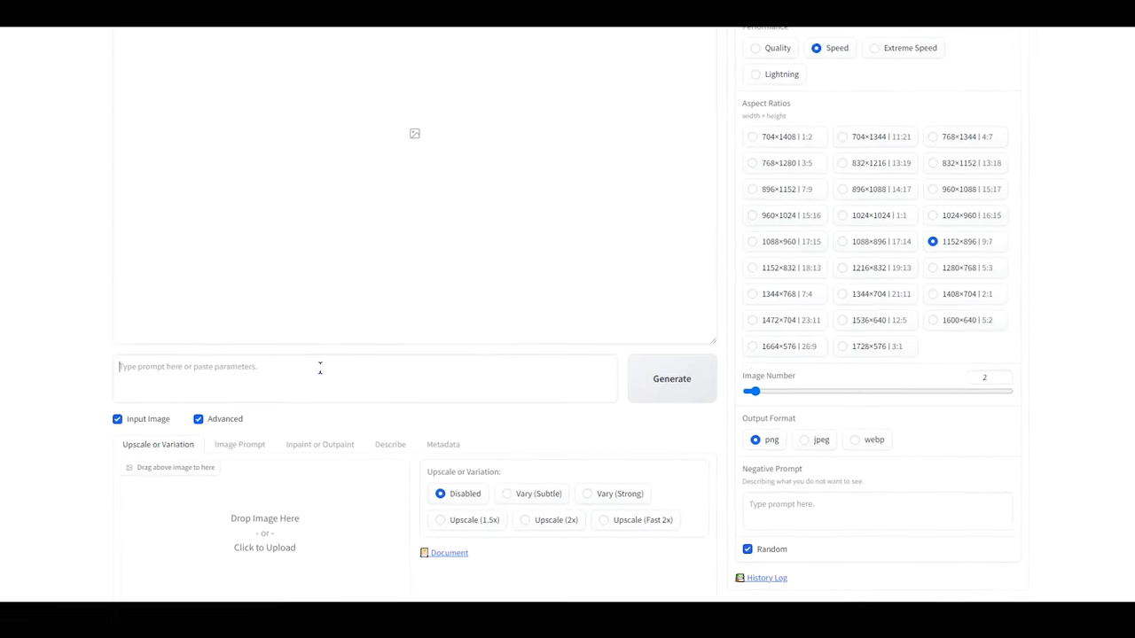
type("full body shot of a beautiful girl, smiling face, green eyes, long slightly wavy blond hair, wearing blue dress, black shoes, walking down the street, looking directly at the camera, high details, soft light, realistic")
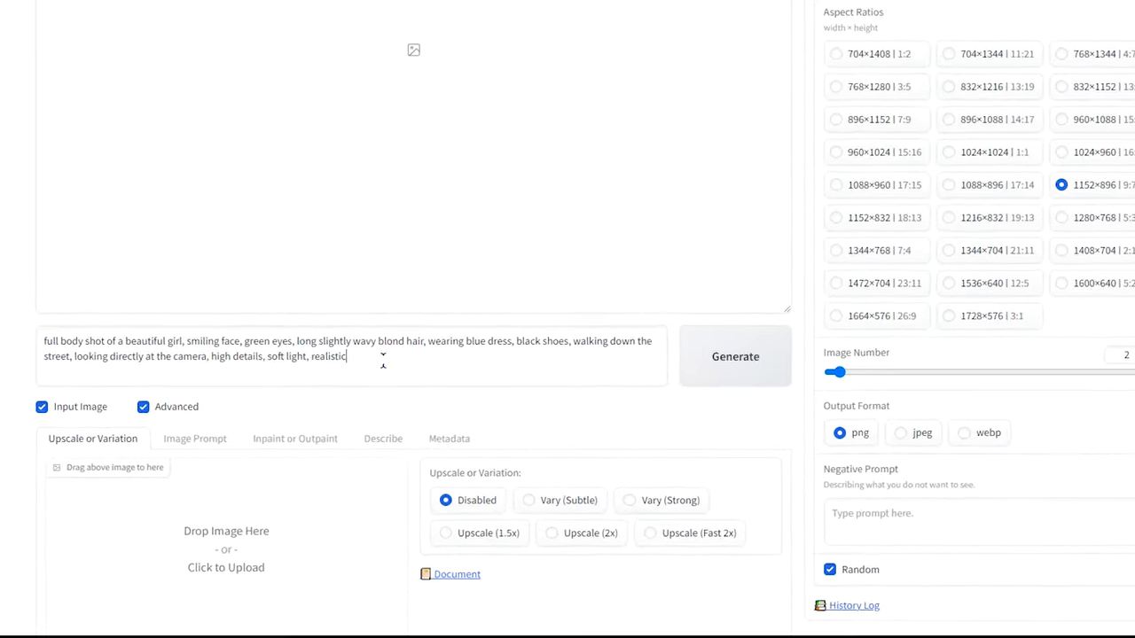
left_click_drag(195, 348, 69, 346)
left_click(186, 336)
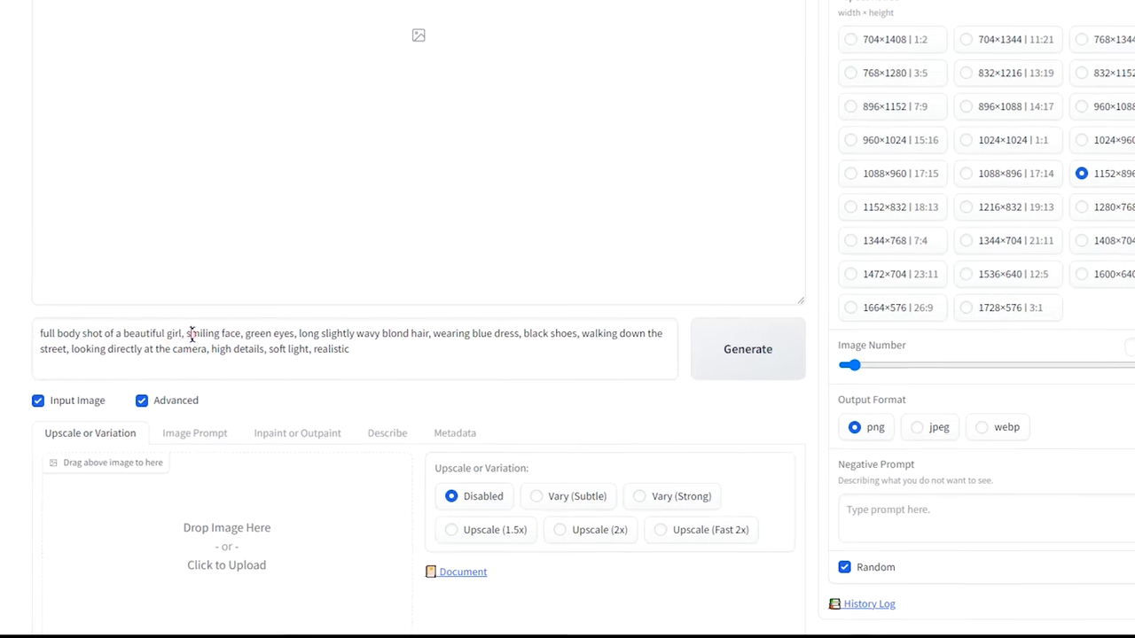
left_click_drag(185, 335, 239, 334)
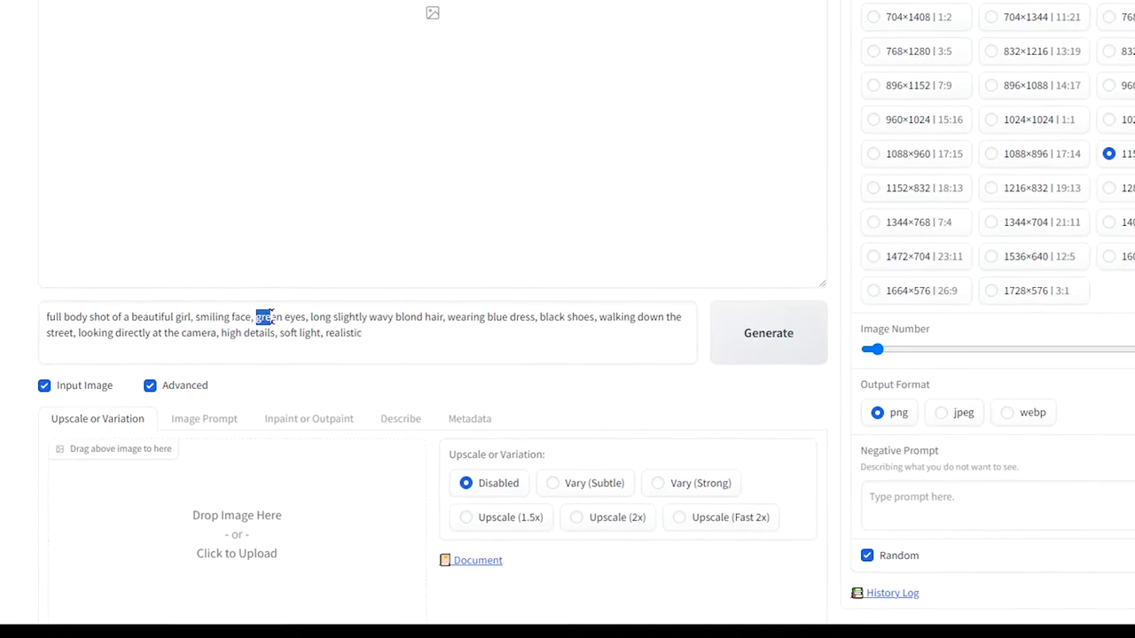
left_click_drag(272, 312, 308, 312)
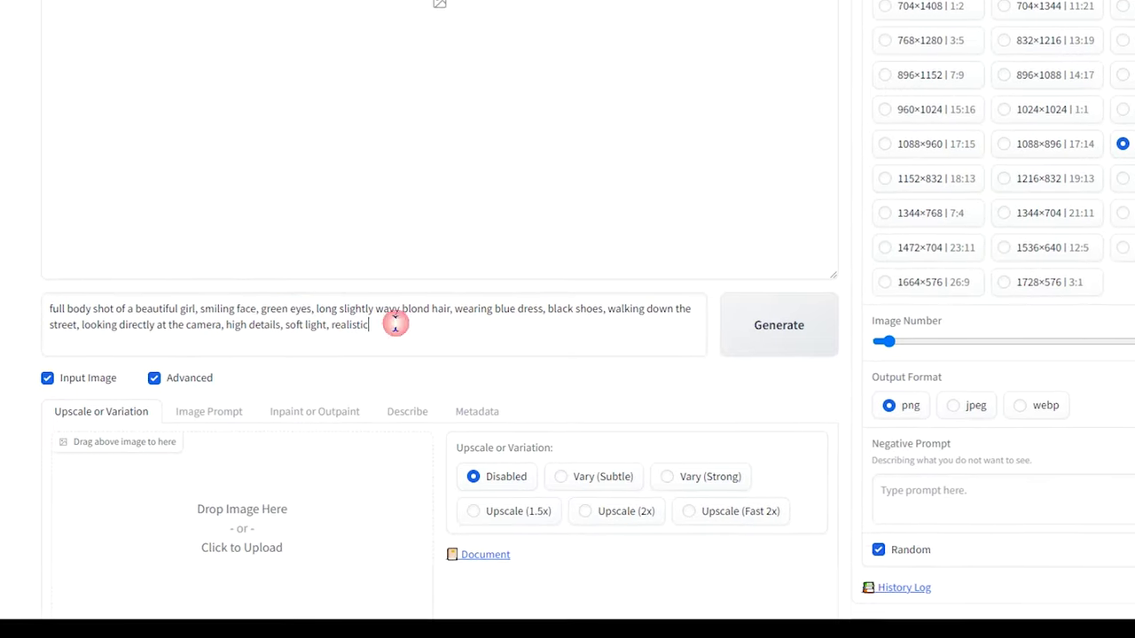
Set LoRA 1 to None, aspect ratio 704×1408, and Image Number 5, then review results.
left_click(791, 178)
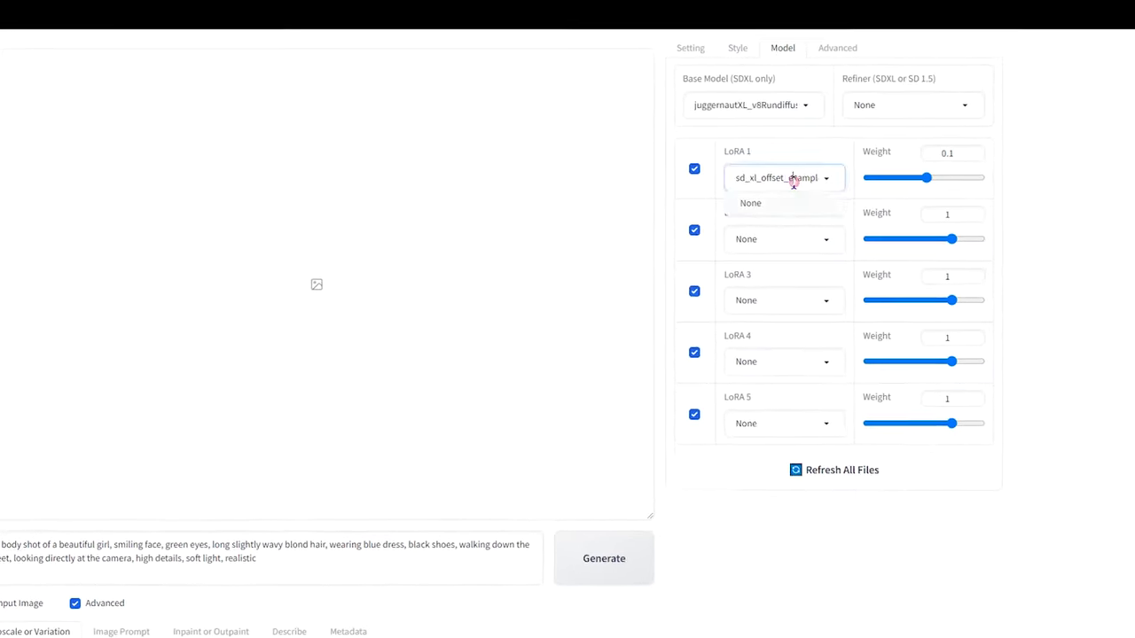
left_click(750, 203)
left_click(691, 48)
scroll(768, 177, "down", 3)
left_click(650, 163)
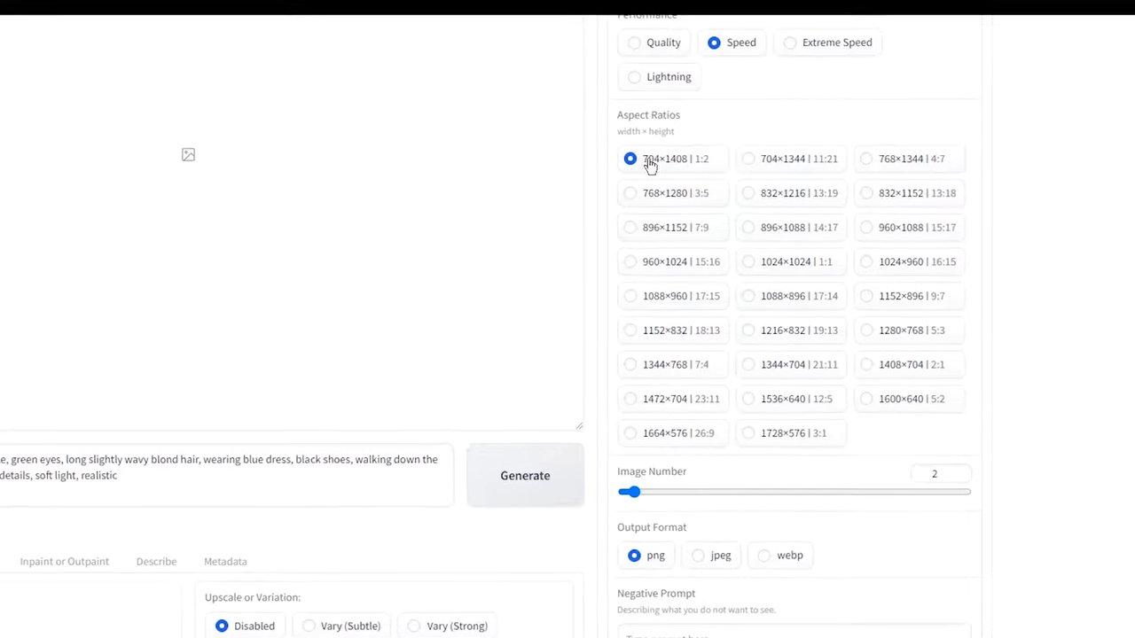
left_click_drag(630, 492, 670, 492)
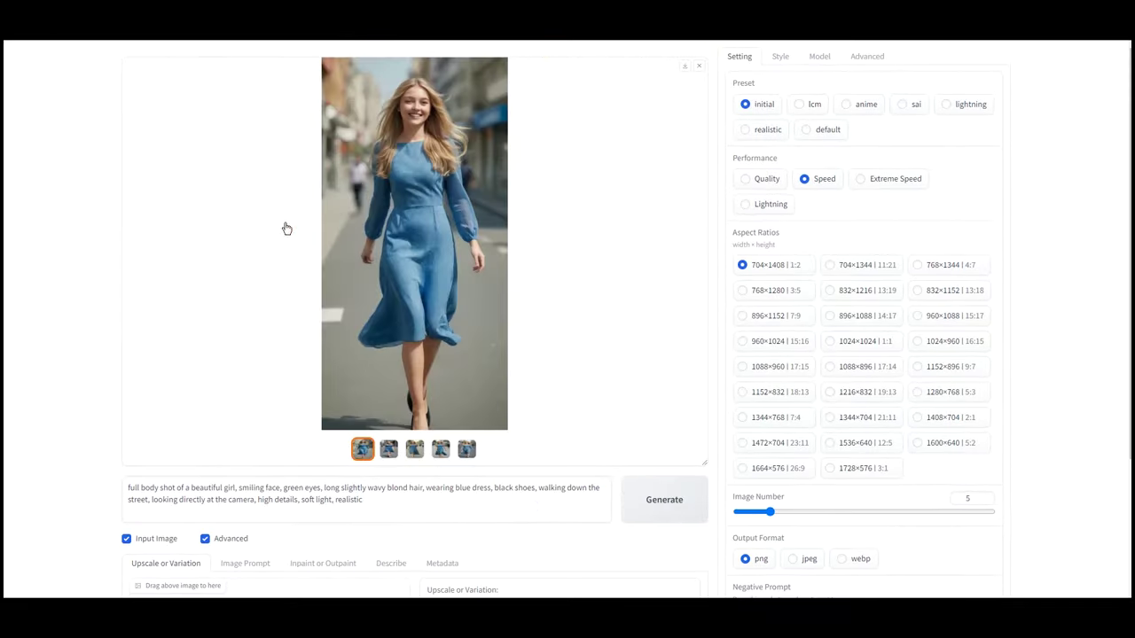
key("Right")
key("Right")
key("Right")
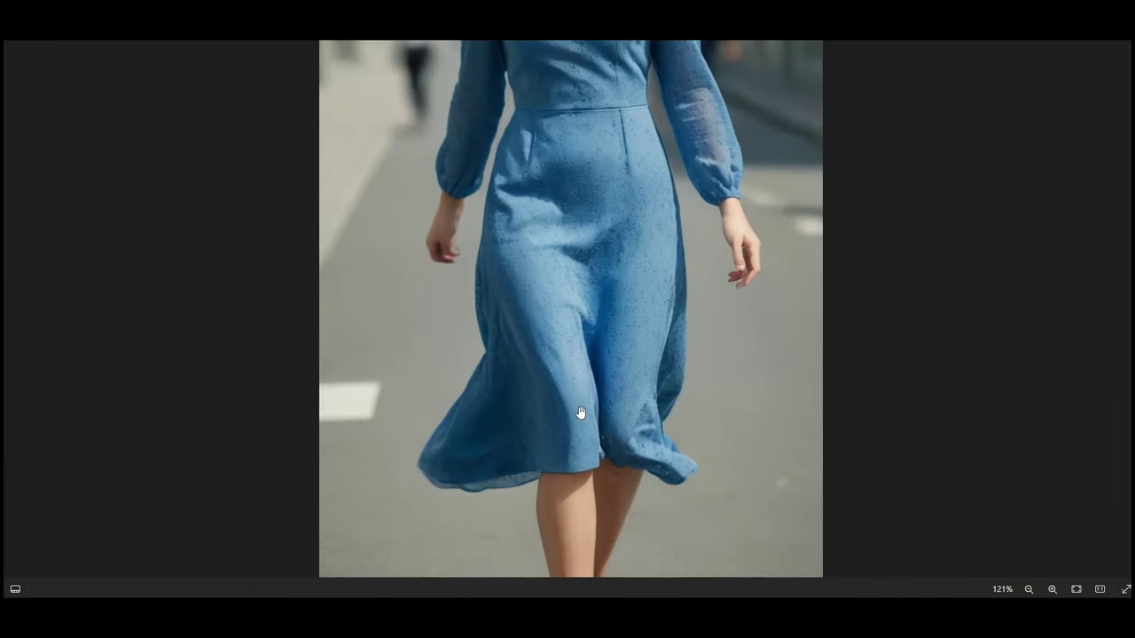
scroll(719, 384, "down", 3)
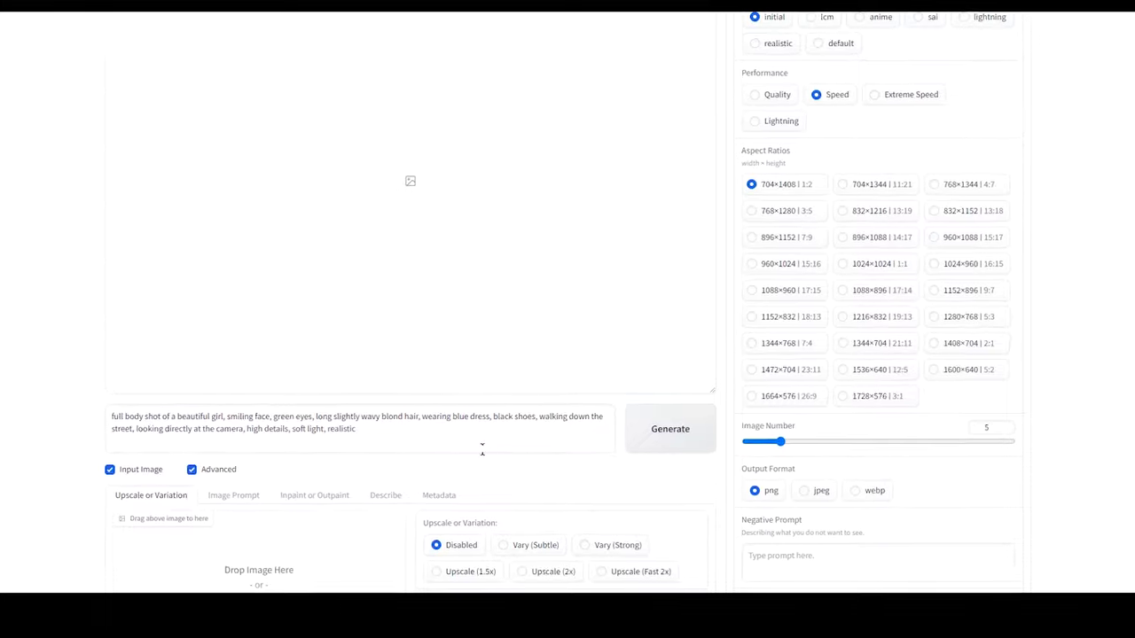
Fill the Negative Prompt box with the list of unwanted terms.
left_click(943, 542)
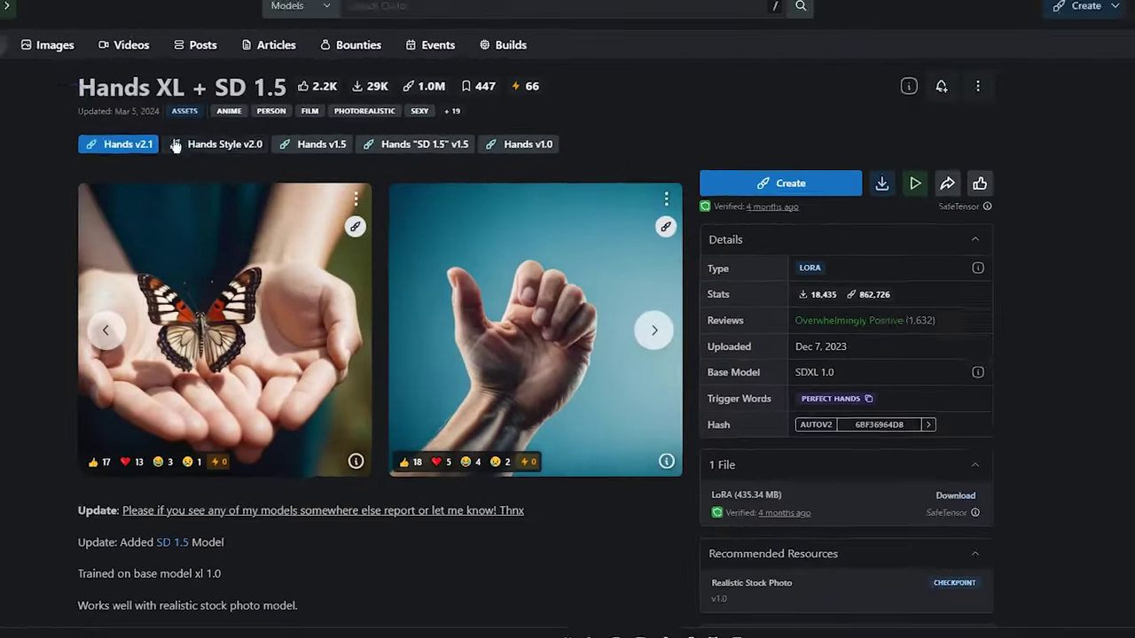
Browse through the Hands XL LoRA's example images.
left_click(666, 330)
left_click(667, 330)
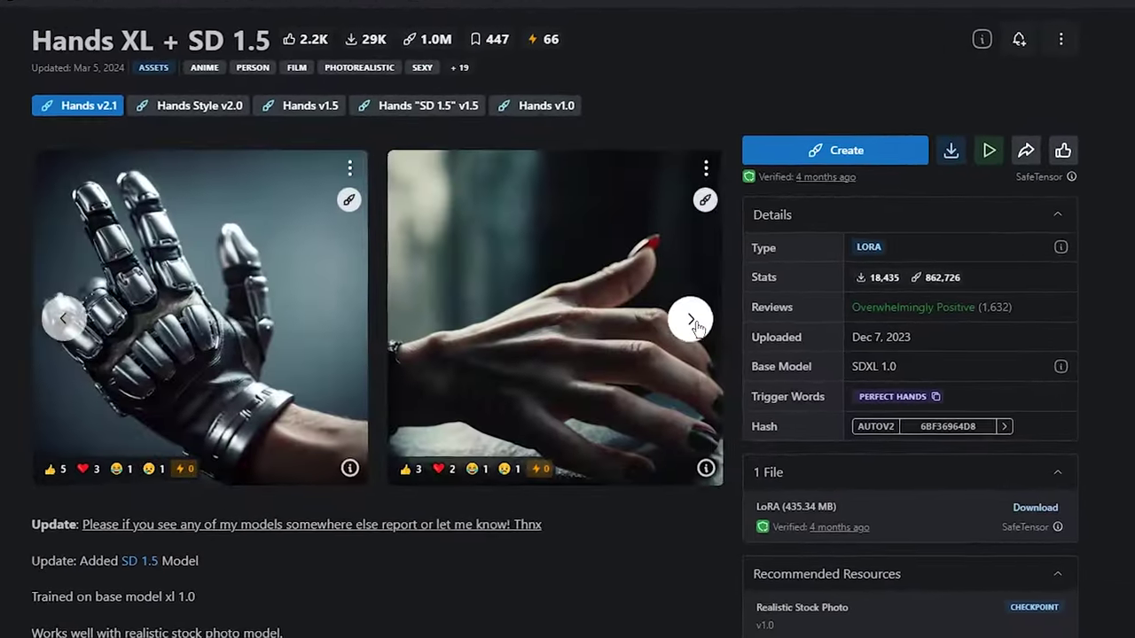
left_click(667, 330)
left_click(667, 329)
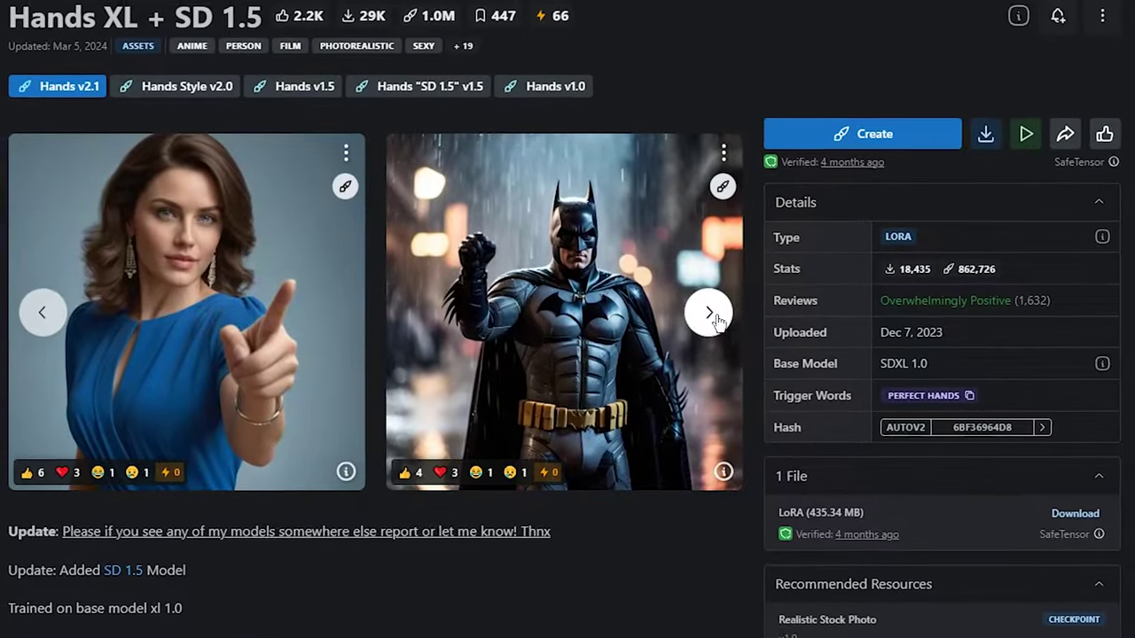
left_click(709, 313)
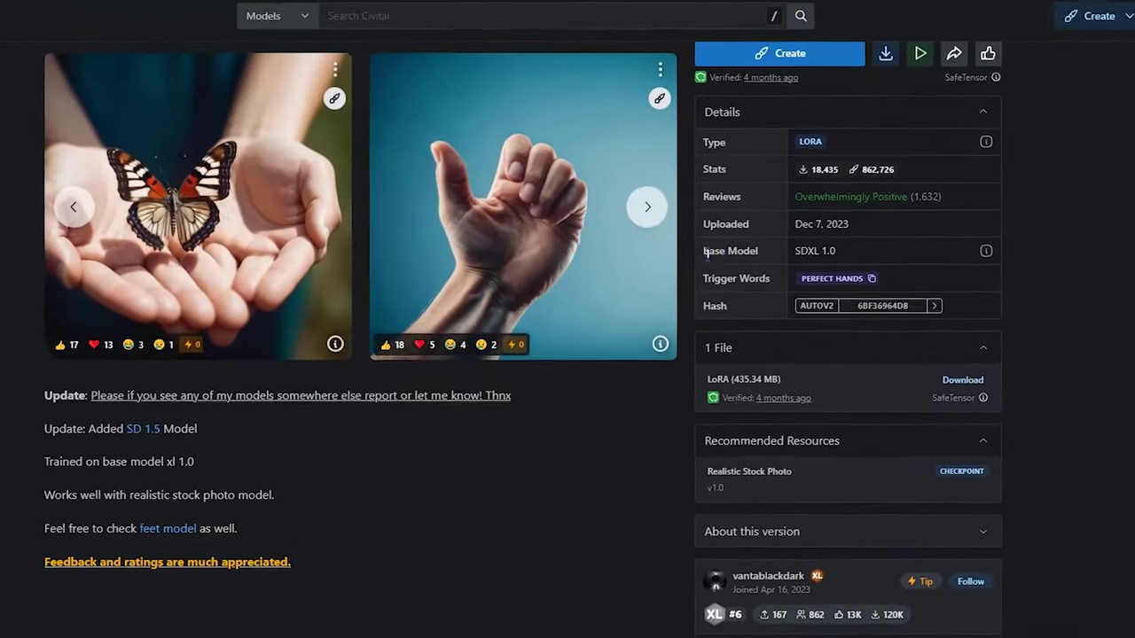
Check the LoRA's SDXL base model and its trigger words.
left_click_drag(701, 252, 757, 256)
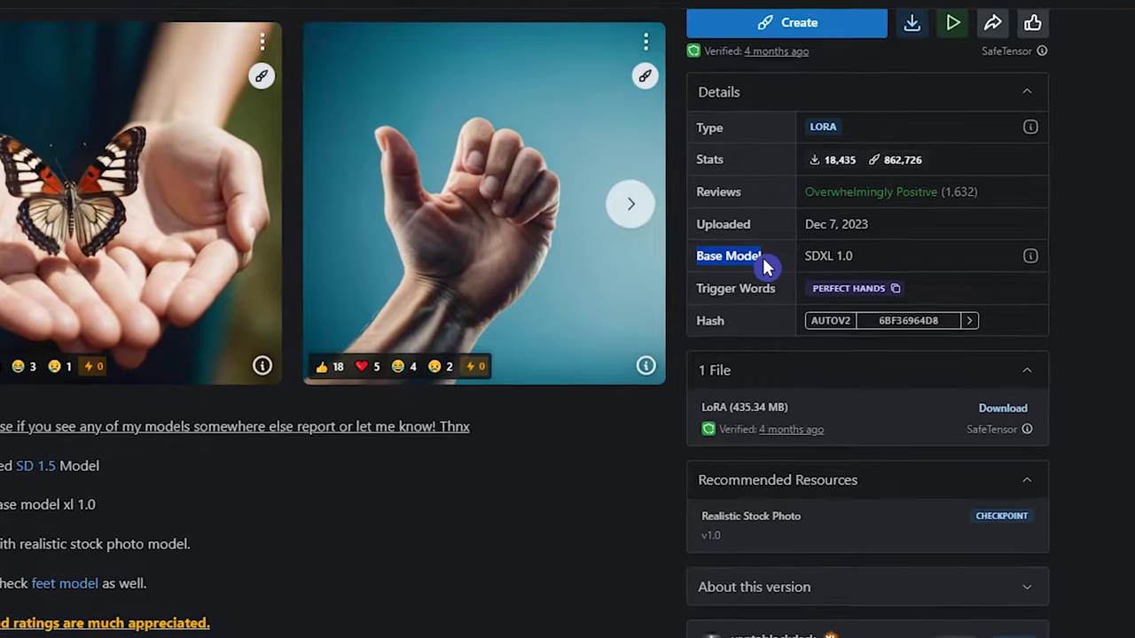
left_click_drag(810, 258, 839, 258)
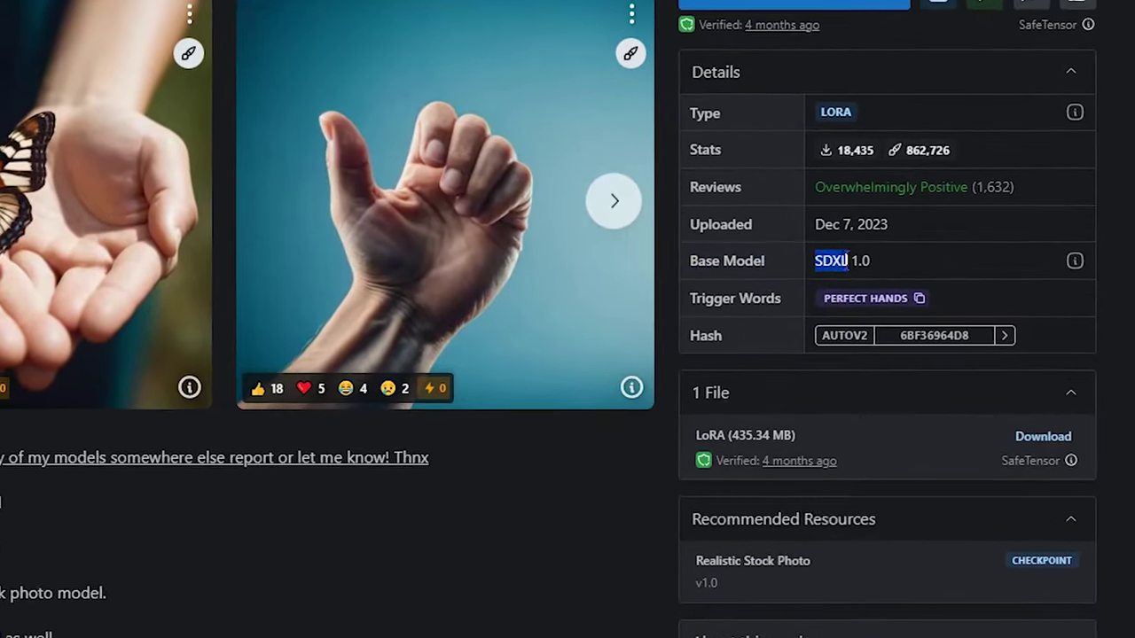
left_click_drag(694, 294, 768, 271)
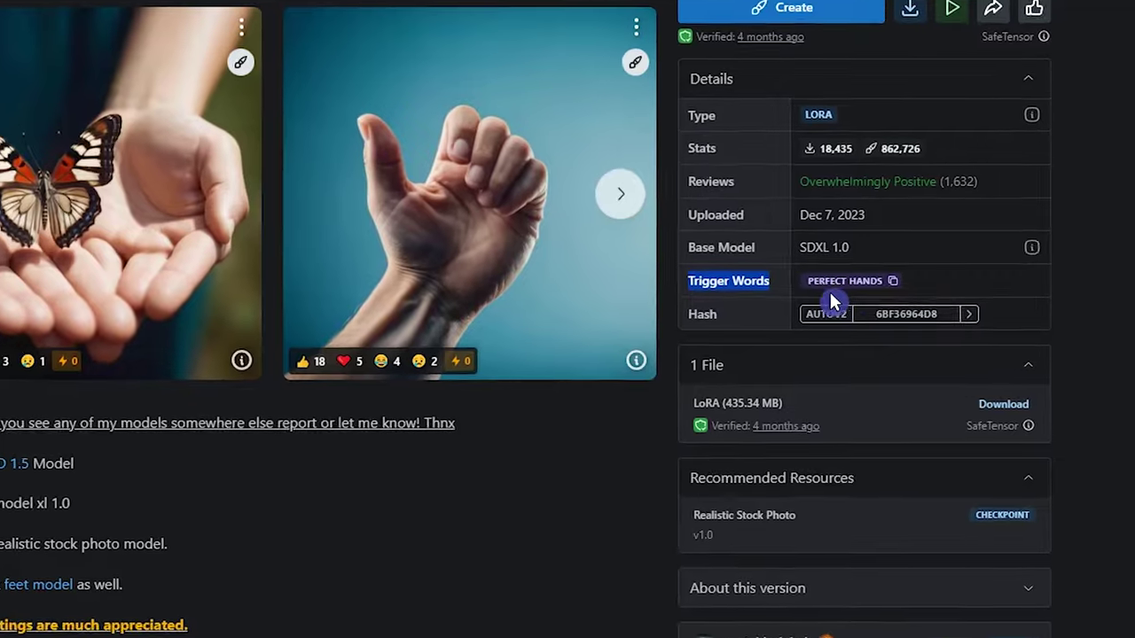
left_click(822, 297)
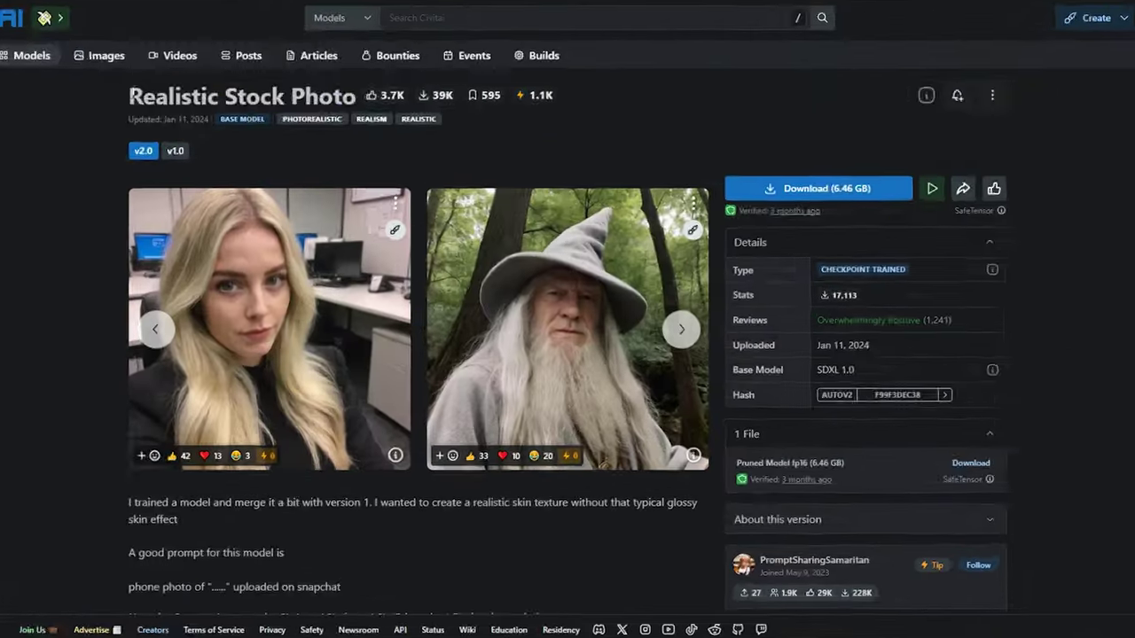
Replace the model name placeholder in the wget command with the Realistic Stock Photo name.
left_click_drag(152, 97, 367, 97)
key("ctrl+c")
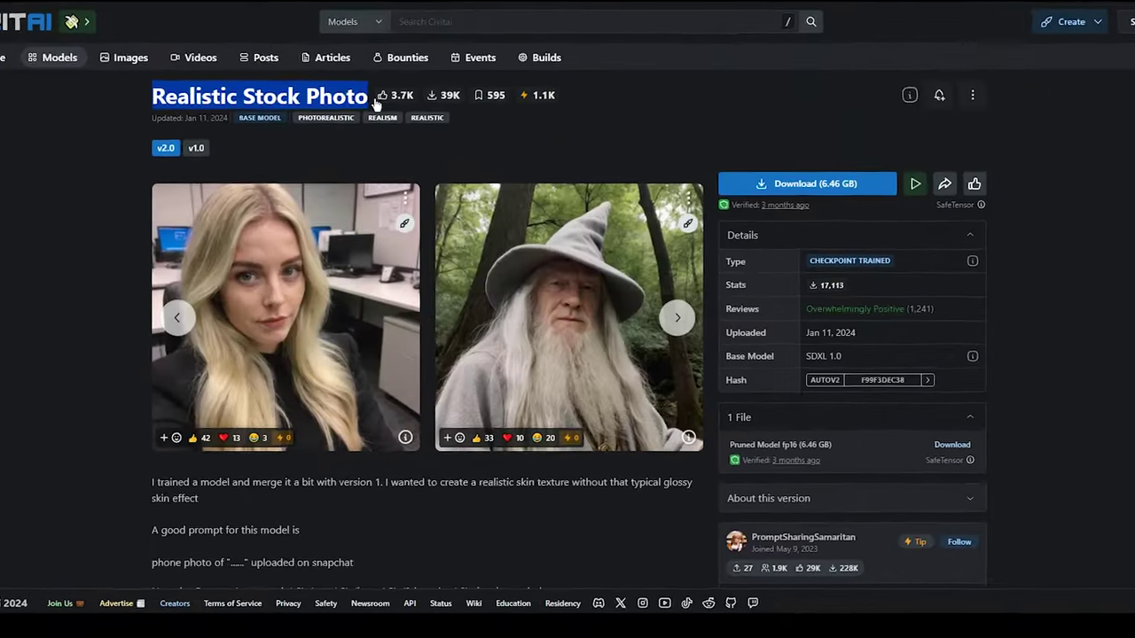
left_click(765, 77)
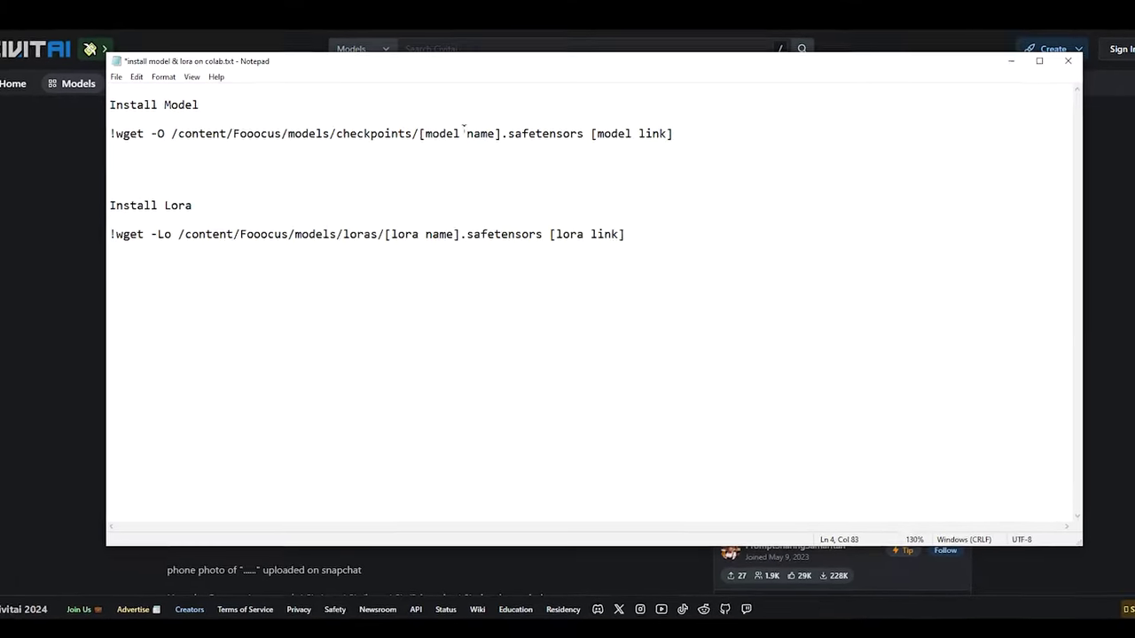
left_click_drag(384, 110, 480, 110)
key("ctrl+v")
key("ctrl+Left")
key("ctrl+Left")
key("shift+Left")
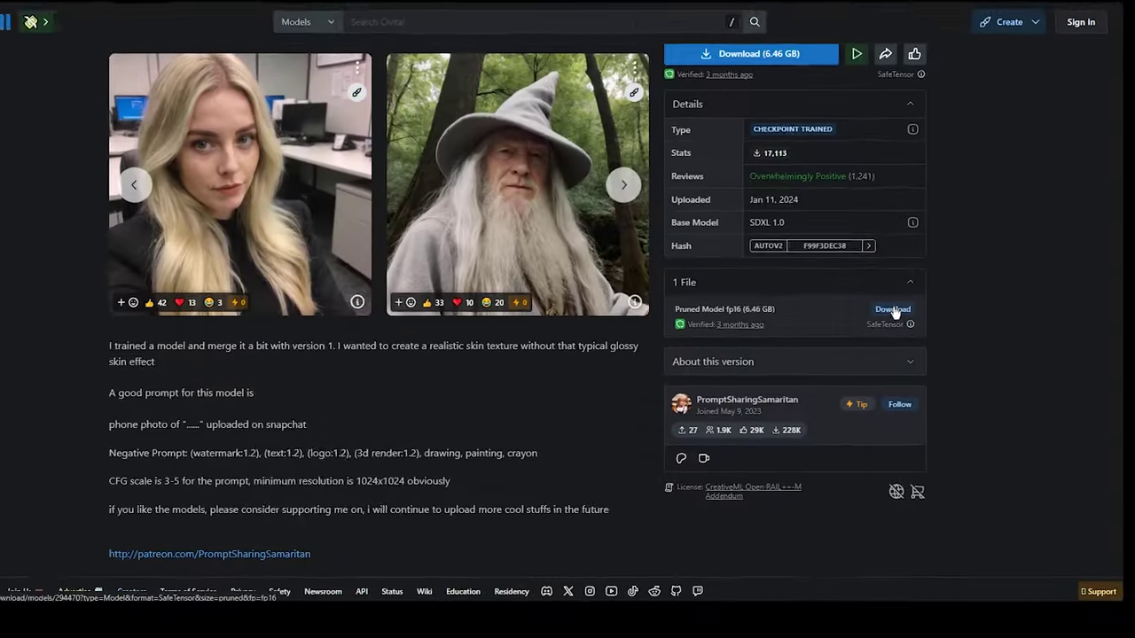
Copy the model and Hands_XL LoRA download links into their placeholders in the note.
right_click(892, 309)
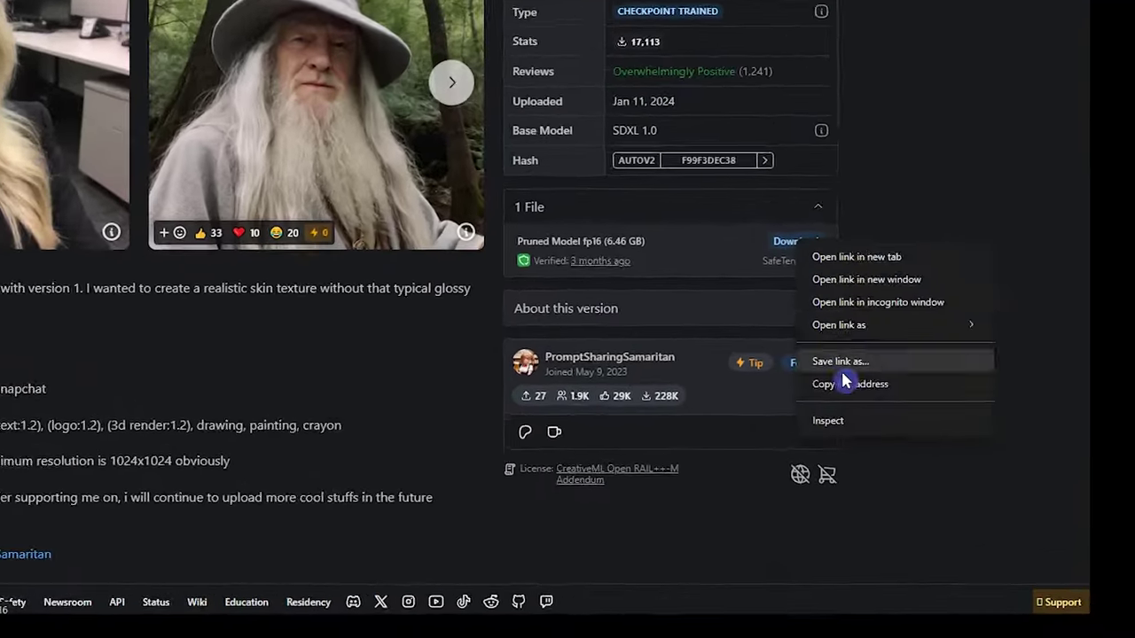
left_click(872, 348)
left_click_drag(647, 138, 724, 138)
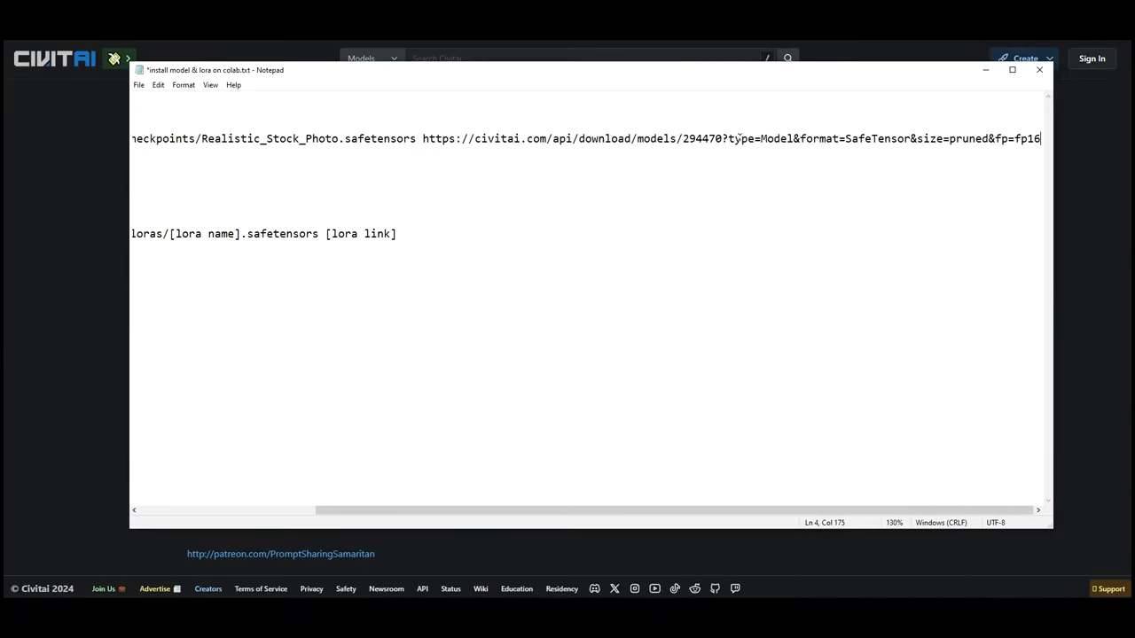
left_click_drag(394, 234, 463, 235)
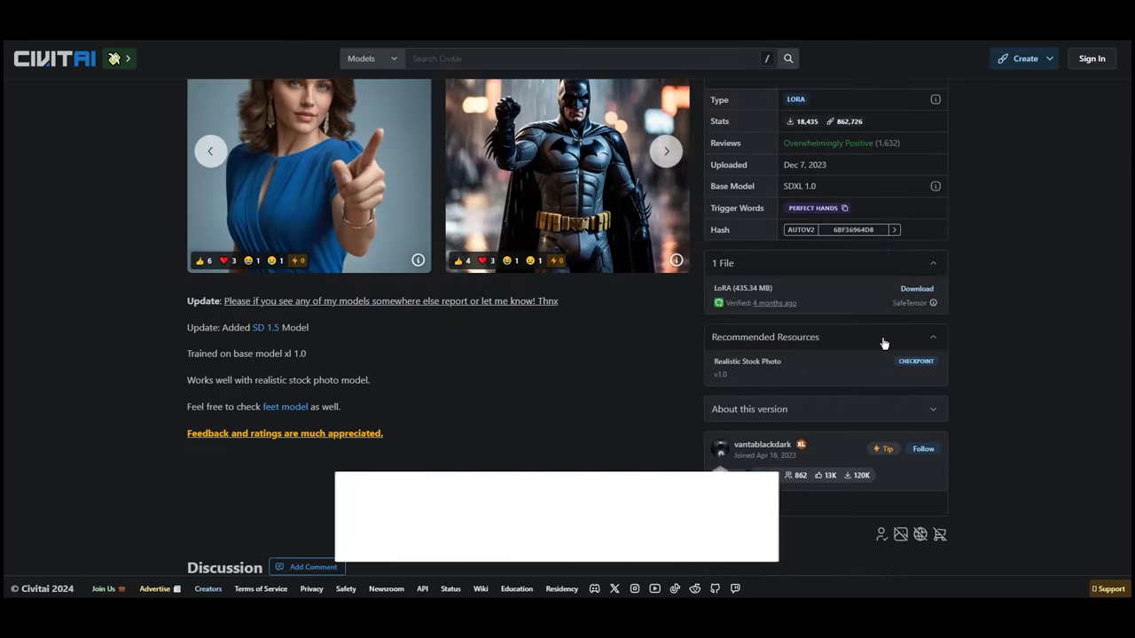
right_click(918, 291)
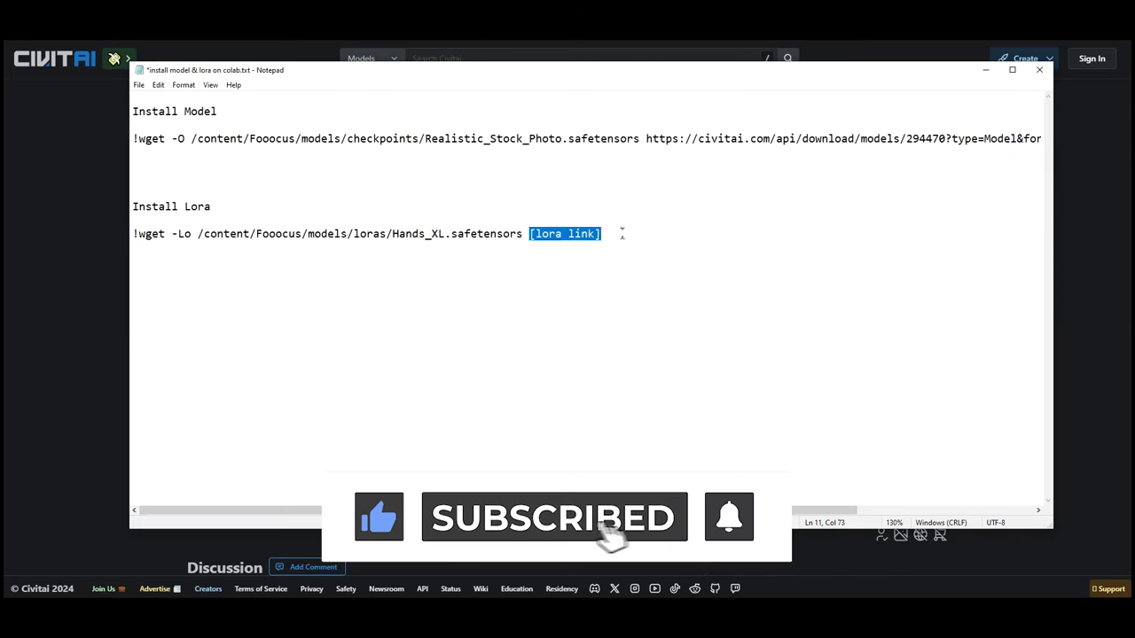
key("ctrl+v")
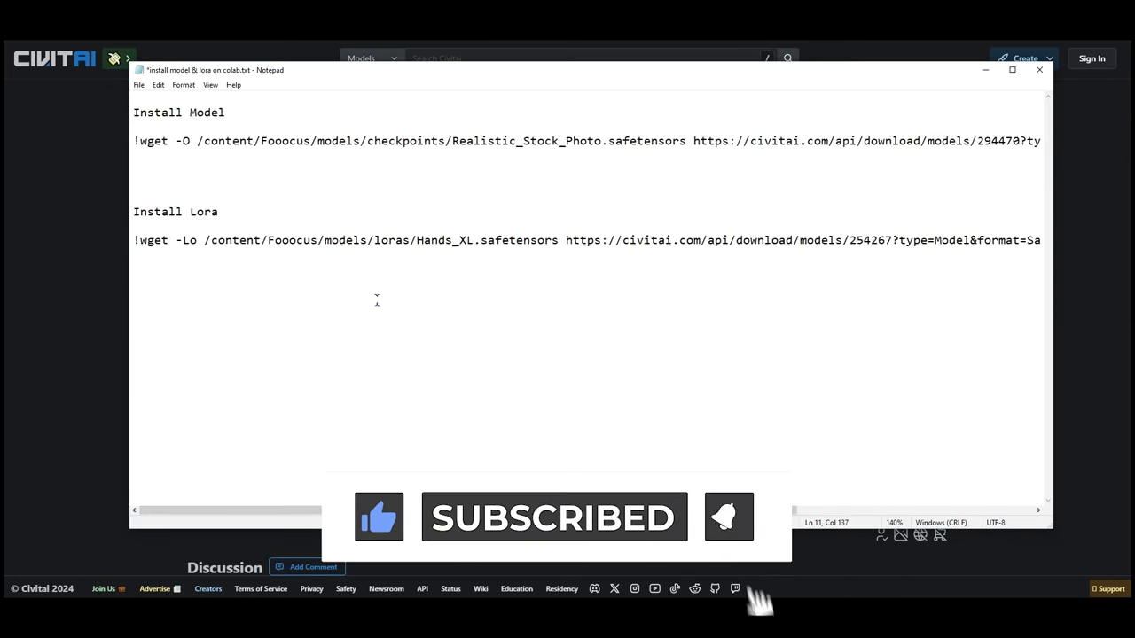
key("ctrl+plus")
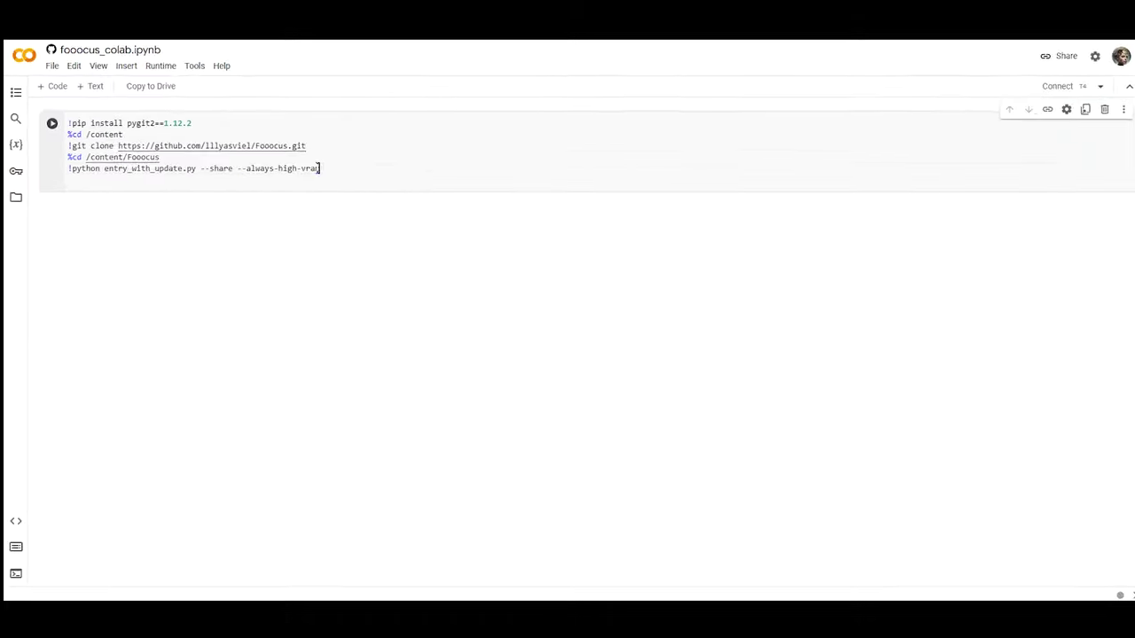
Select the final launch line of the Colab notebook's Fooocus cell.
left_click_drag(316, 167, 71, 168)
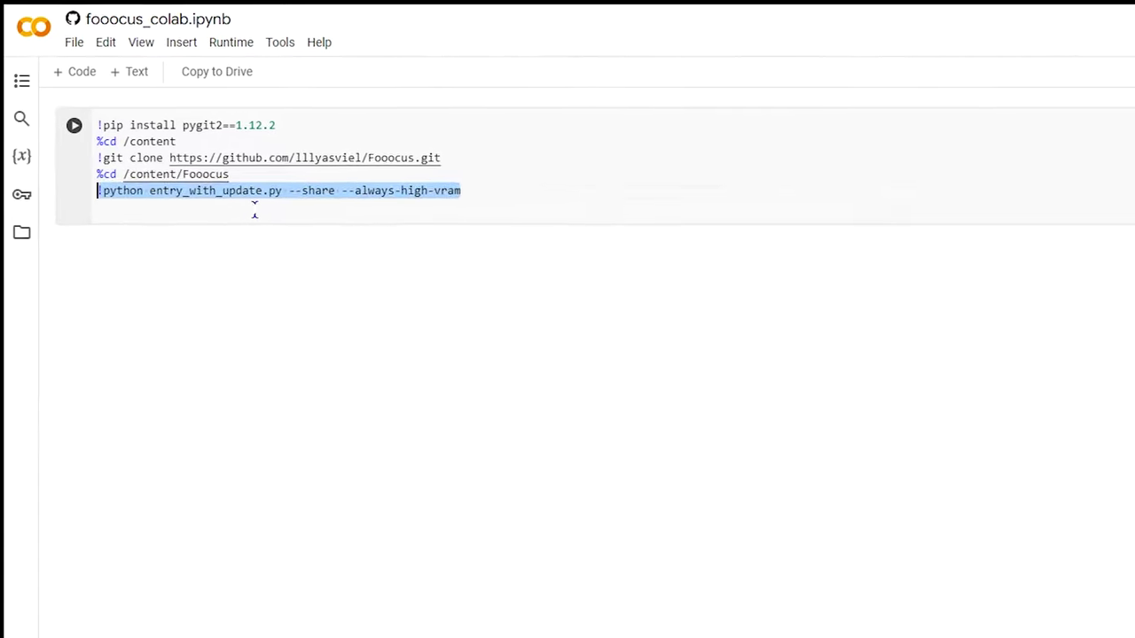
Remove the launch line and run a new cell with the Realistic_Stock_Photo wget command.
key("BackSpace")
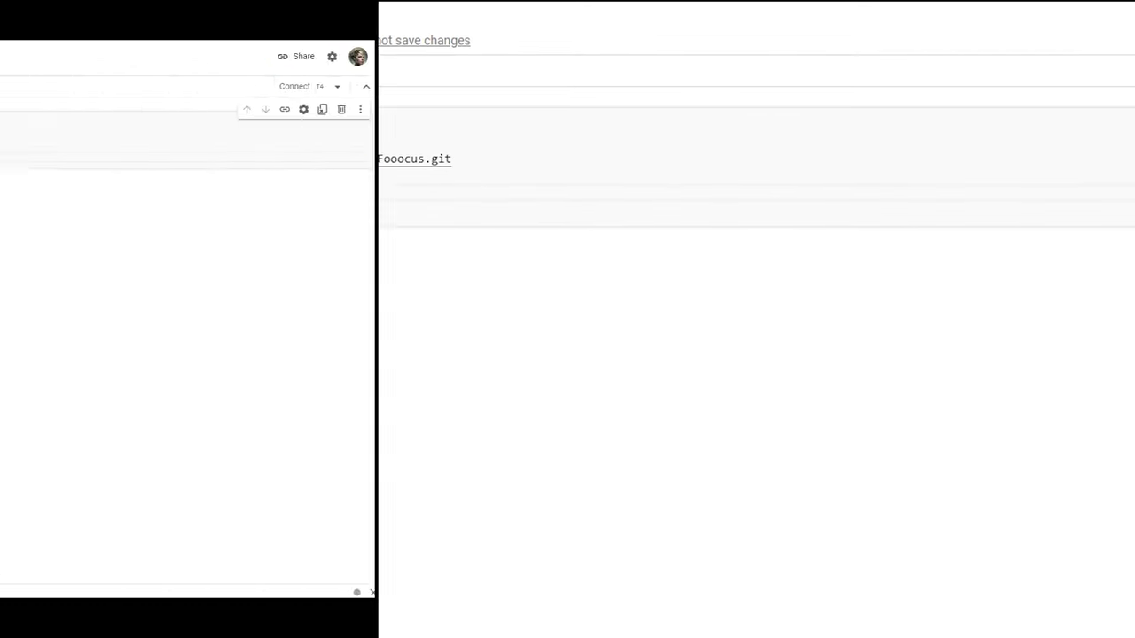
left_click(551, 193)
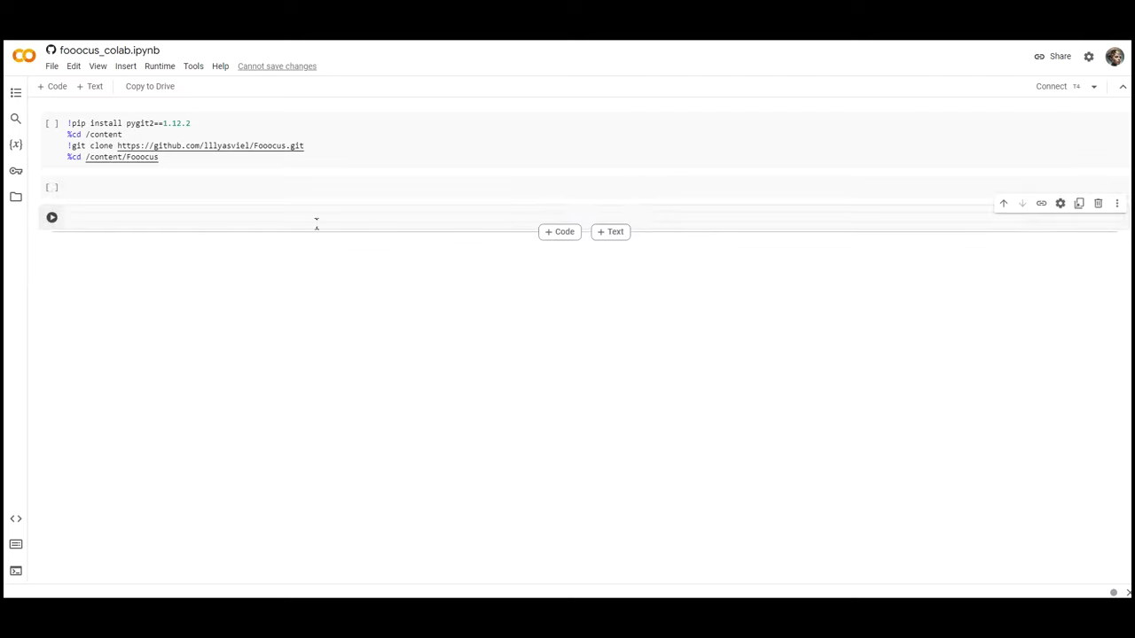
key("alt+Tab")
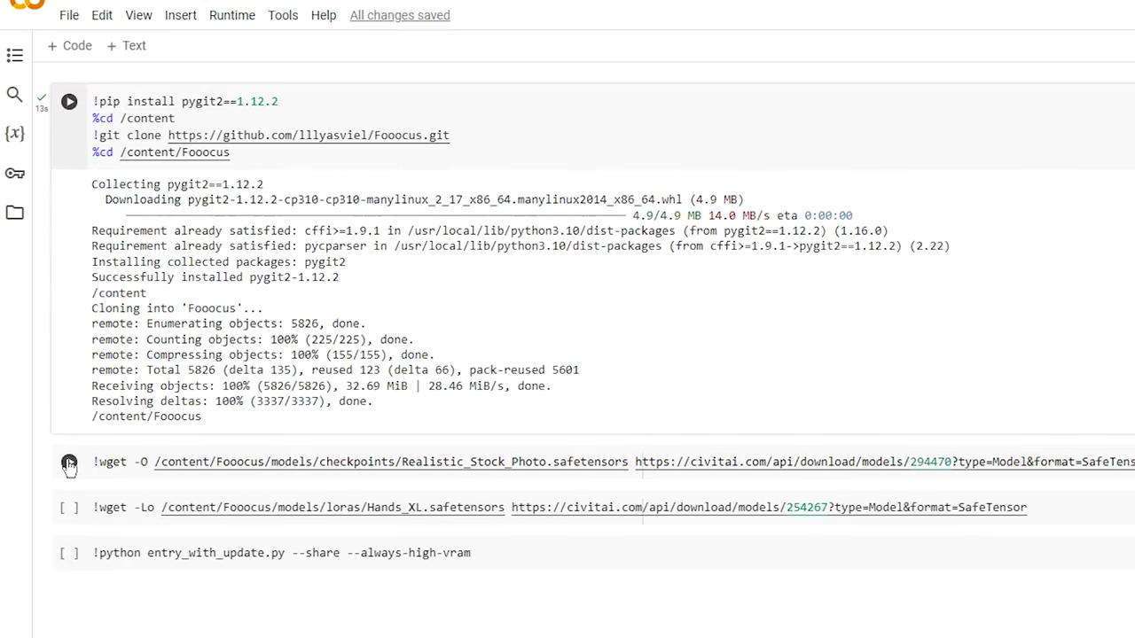
left_click(70, 463)
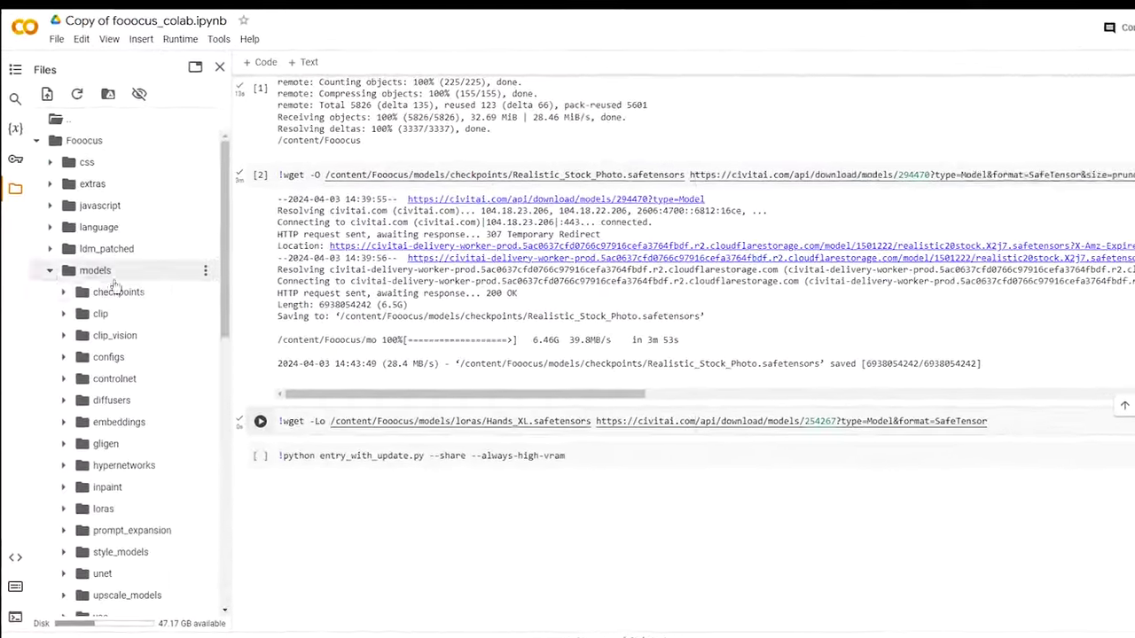
Confirm Realistic_Stock_Photo landed in the models checkpoints folder in the Files panel.
left_click(84, 287)
scroll(530, 302, "up", 3)
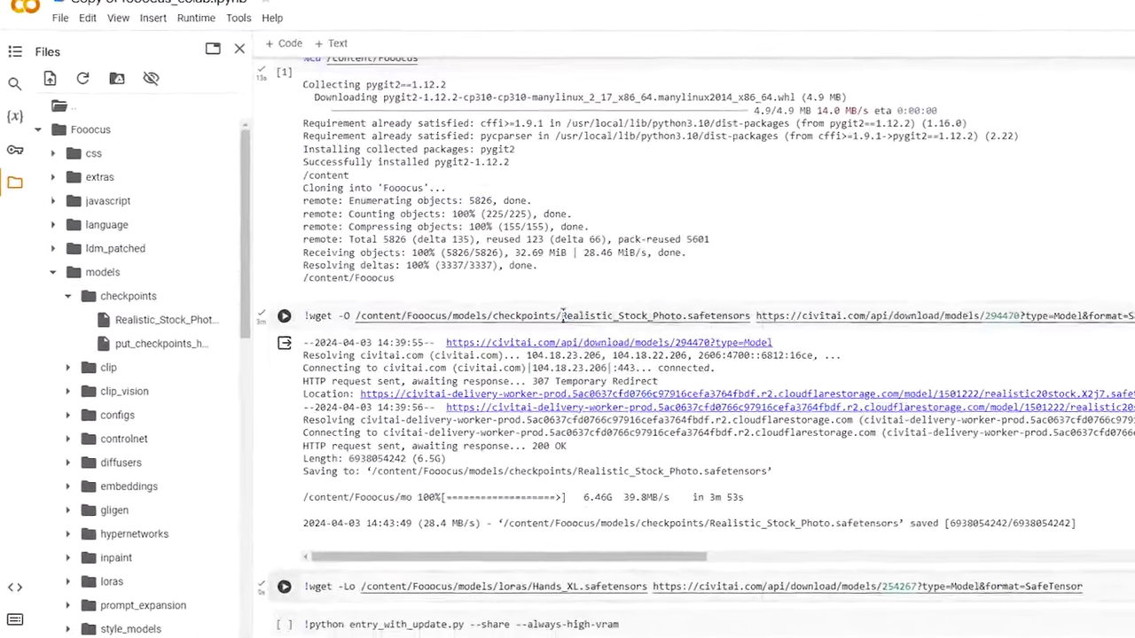
double_click(564, 316)
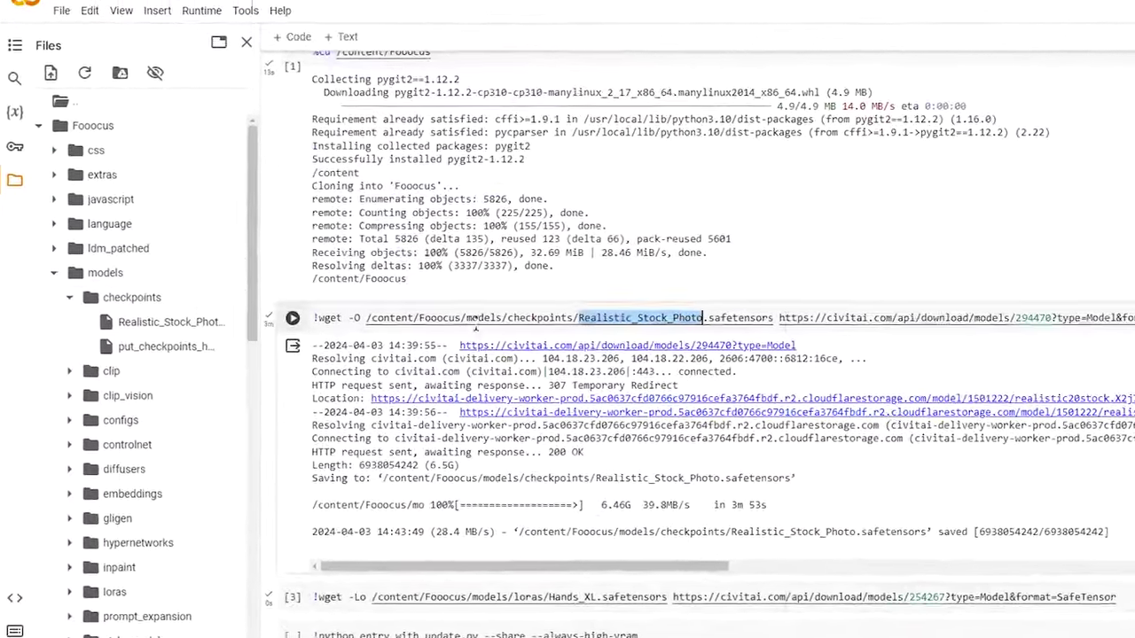
left_click_drag(252, 293, 355, 301)
scroll(162, 431, "down", 1)
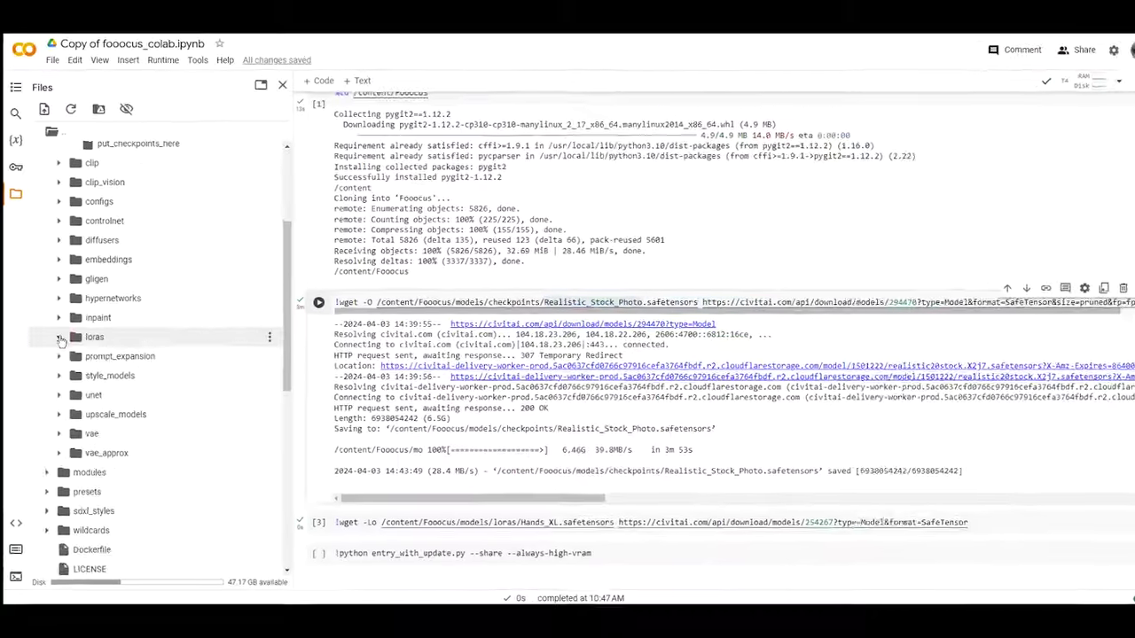
Confirm Hands_XL is in the loras folder, then launch Fooocus via its public share link.
left_click(89, 531)
double_click(749, 624)
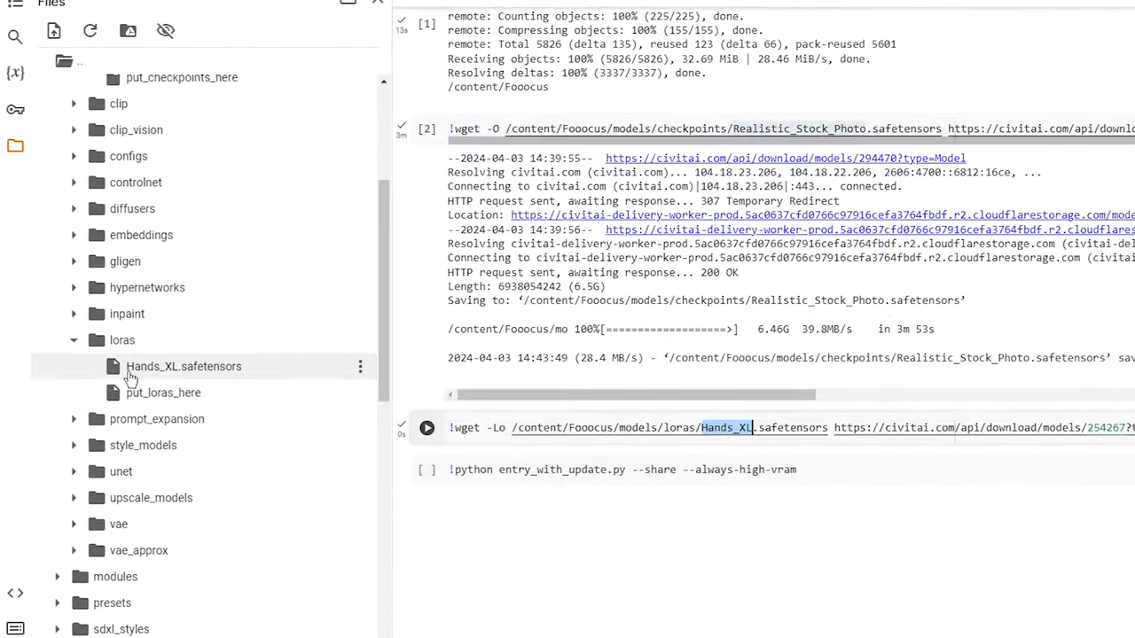
left_click(427, 470)
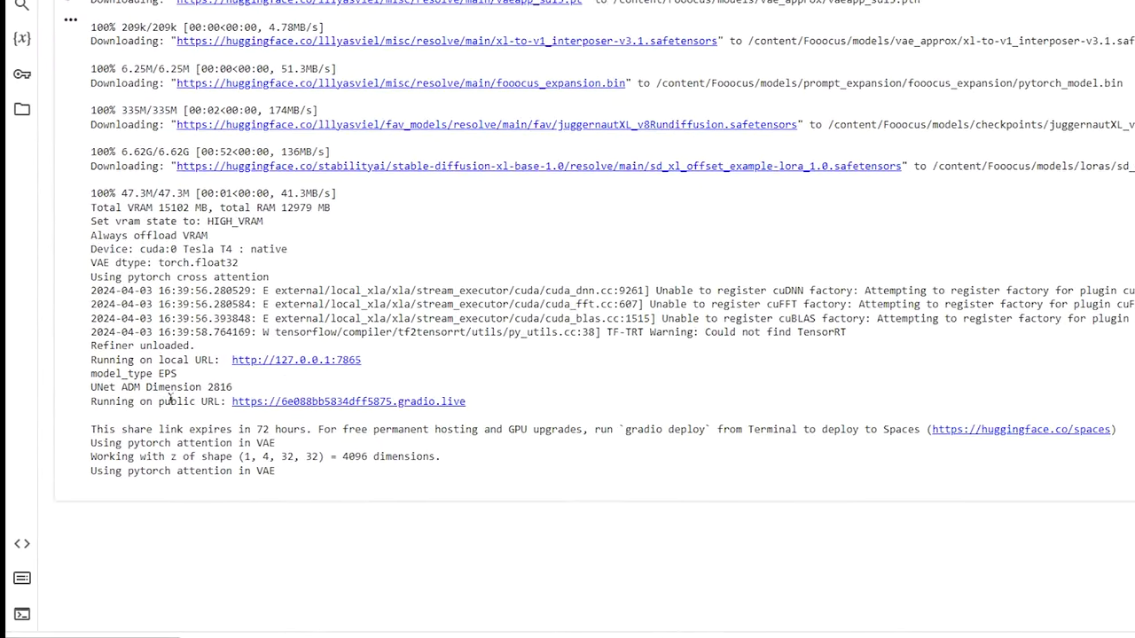
left_click(211, 539)
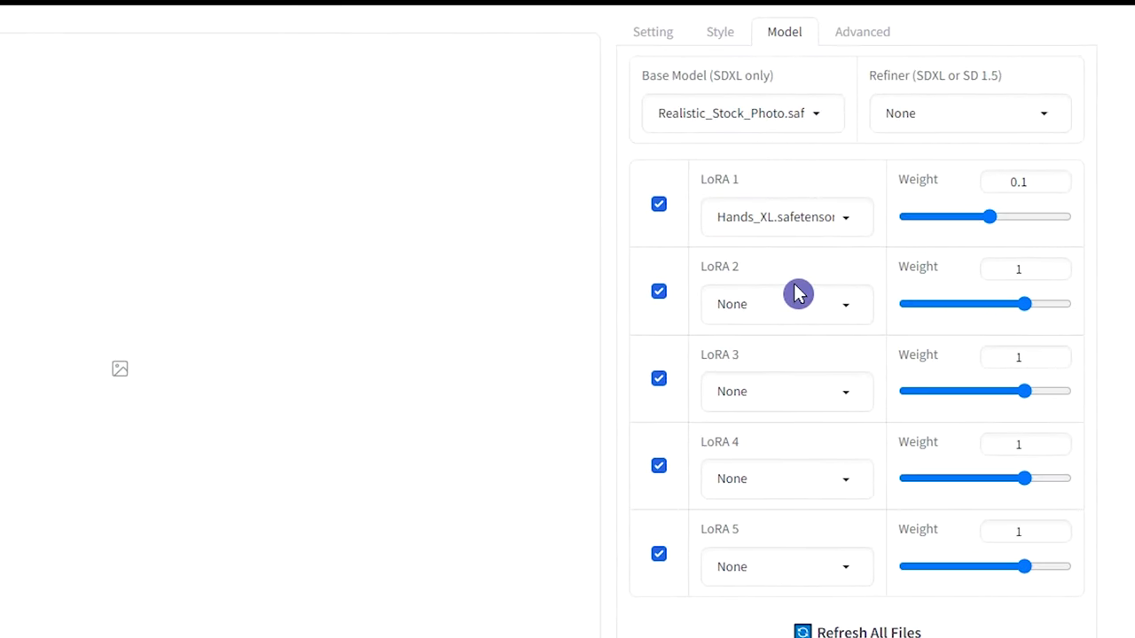
Drag the LoRA 1 slider to raise the Hands_XL weight above 0.1.
left_click_drag(989, 216, 1031, 220)
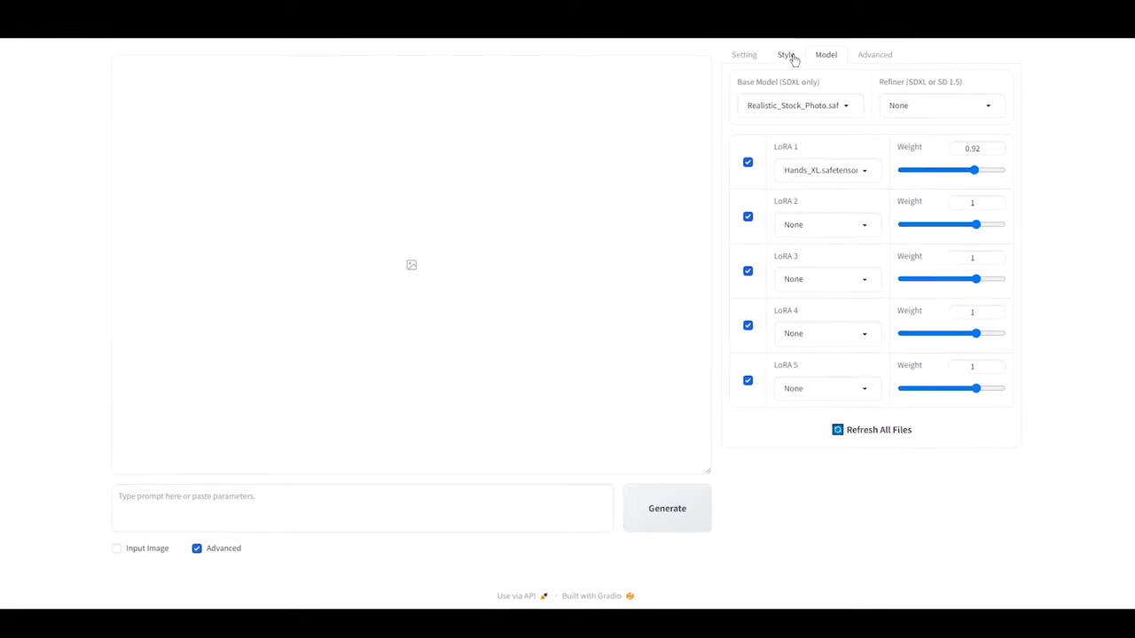
Uncheck the Fooocus Enhance and Fooocus Sharp styles, then start editing the negative prompt.
left_click(788, 54)
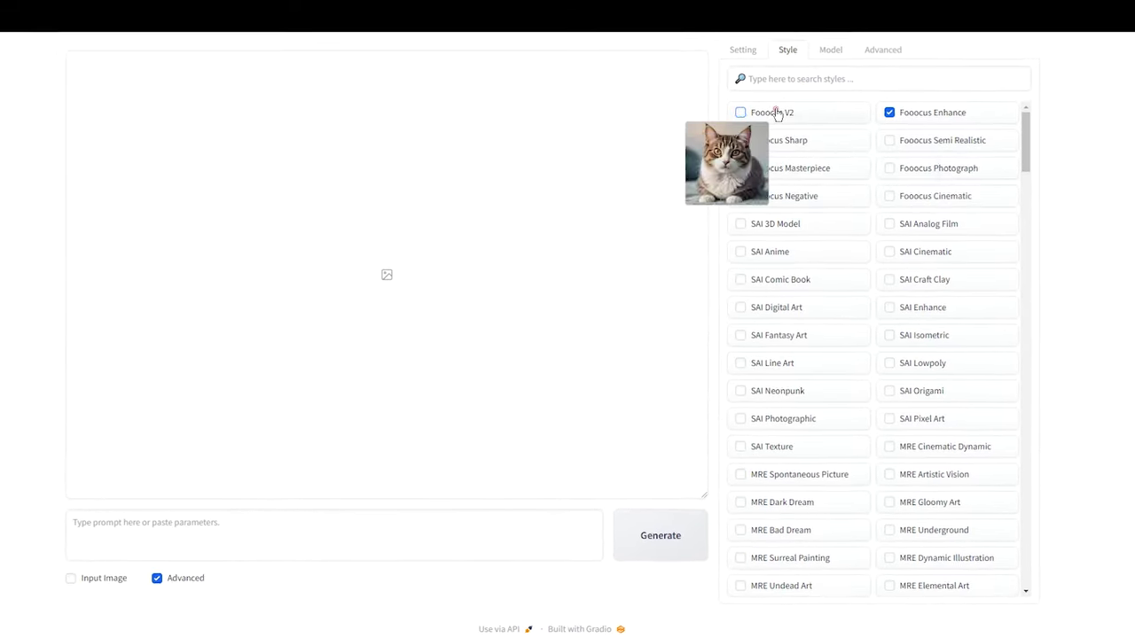
left_click(950, 114)
left_click(804, 142)
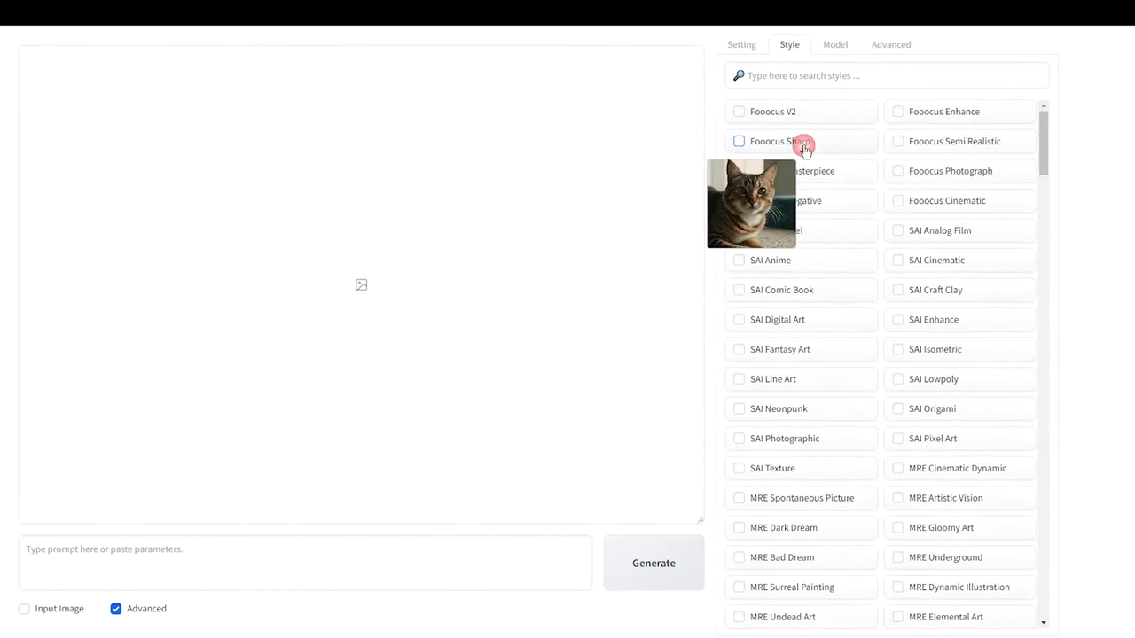
left_click(755, 43)
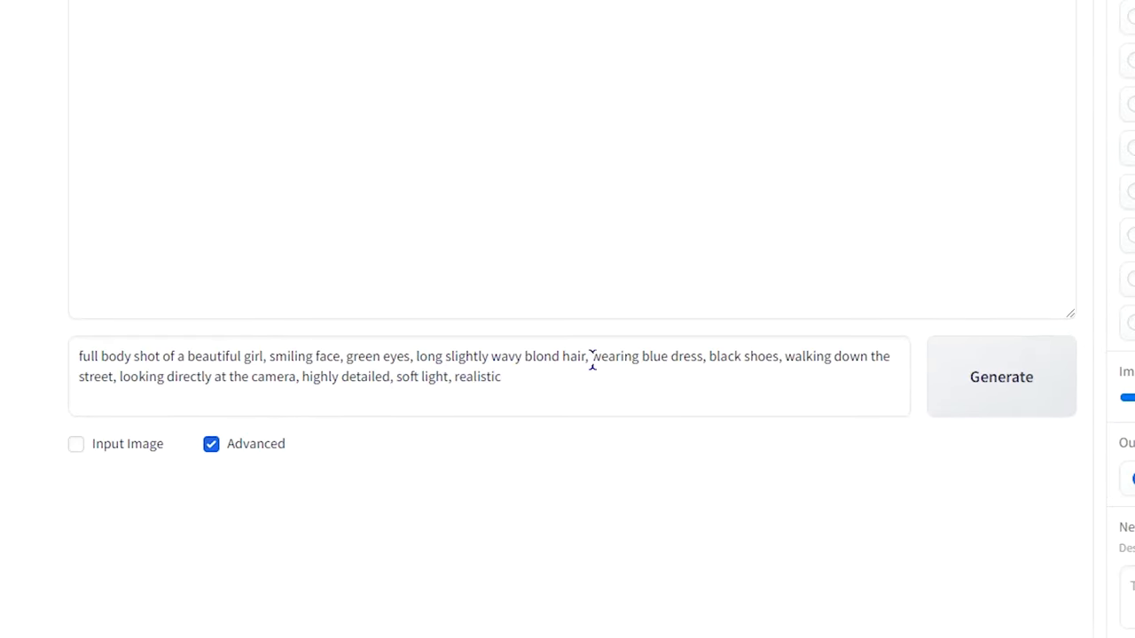
left_click(737, 482)
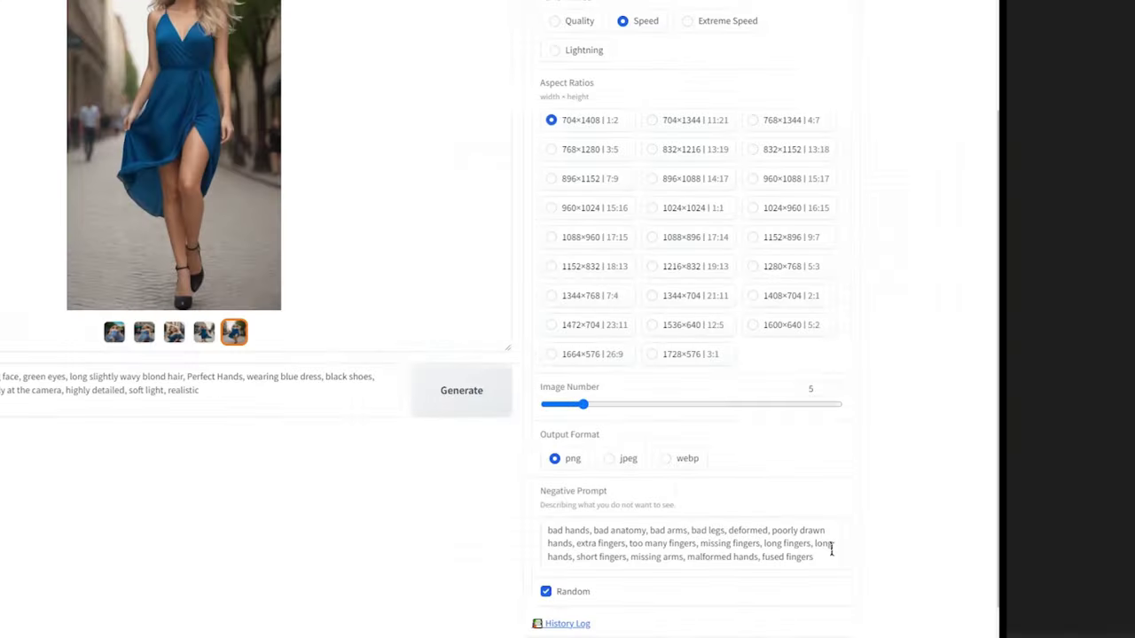
Delete all negative prompt text and push the Hands_XL LoRA weight to 2.
left_click_drag(830, 548, 896, 476)
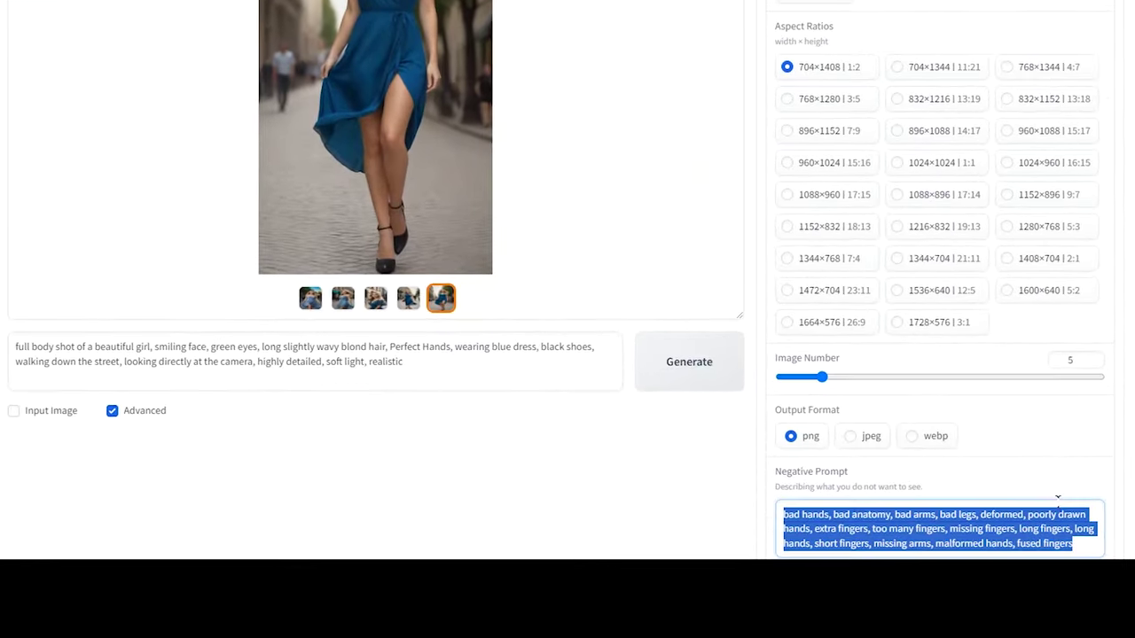
key("BackSpace")
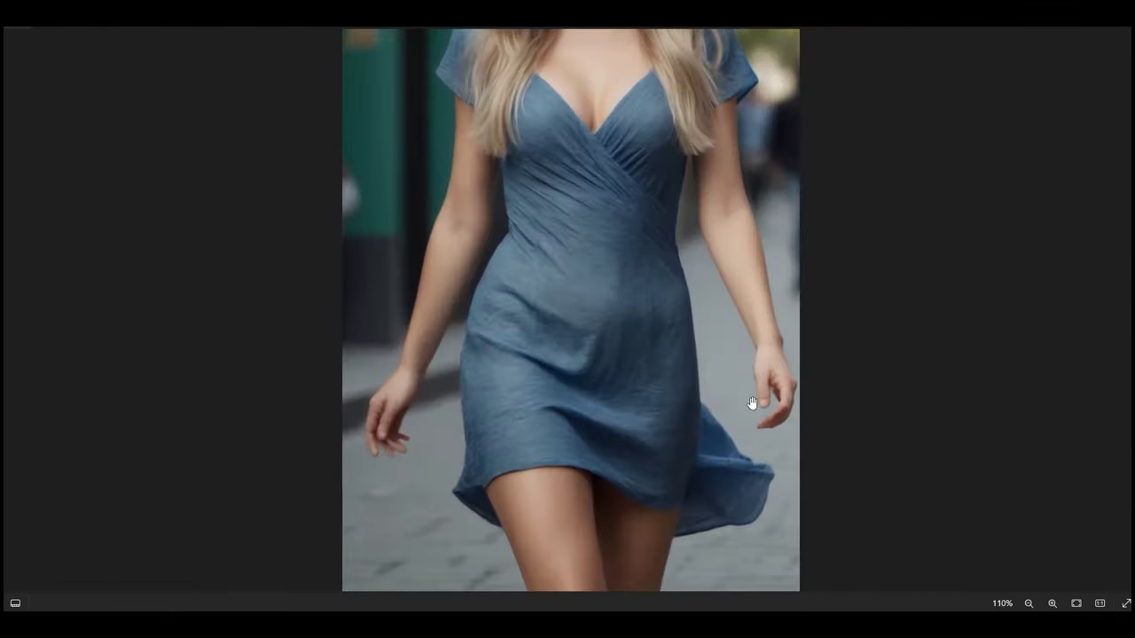
left_click(1124, 312)
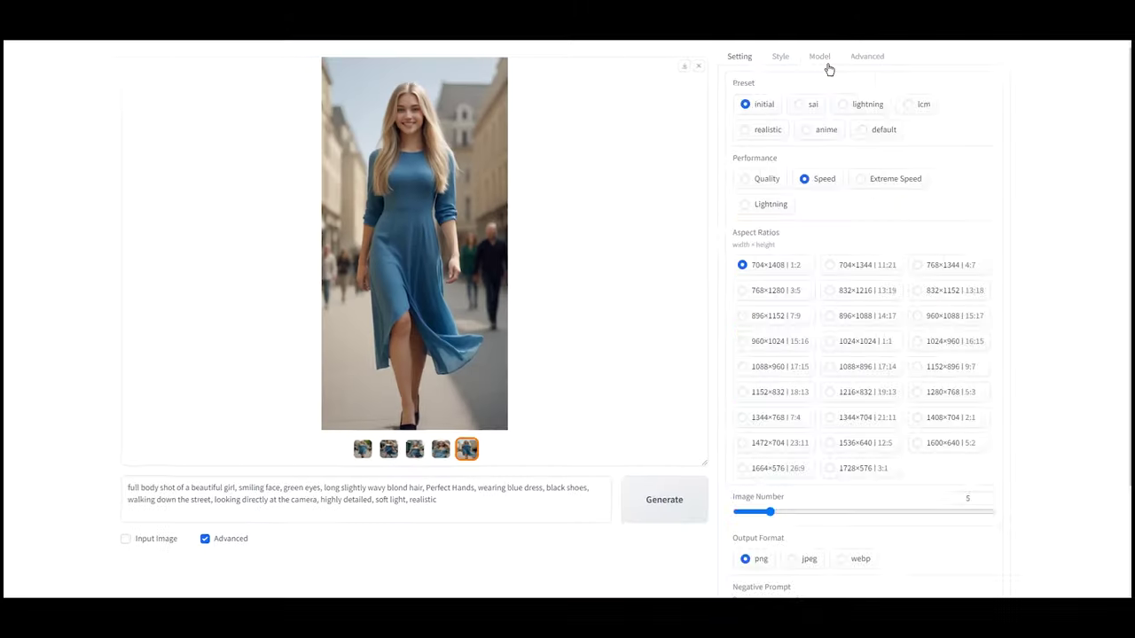
left_click(821, 55)
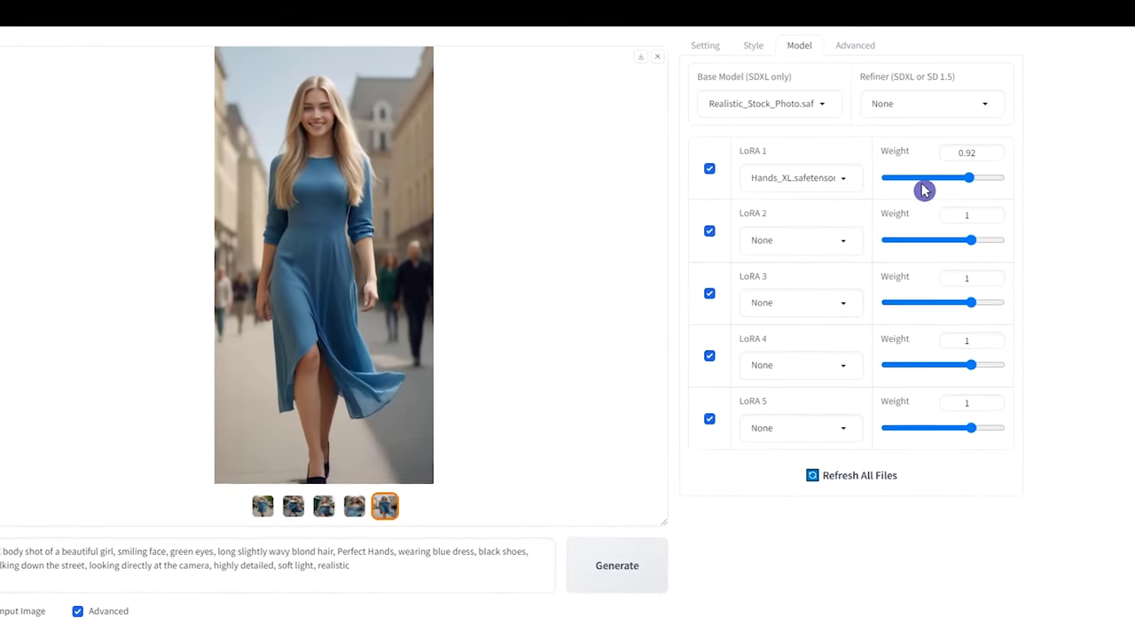
left_click_drag(970, 181, 1019, 189)
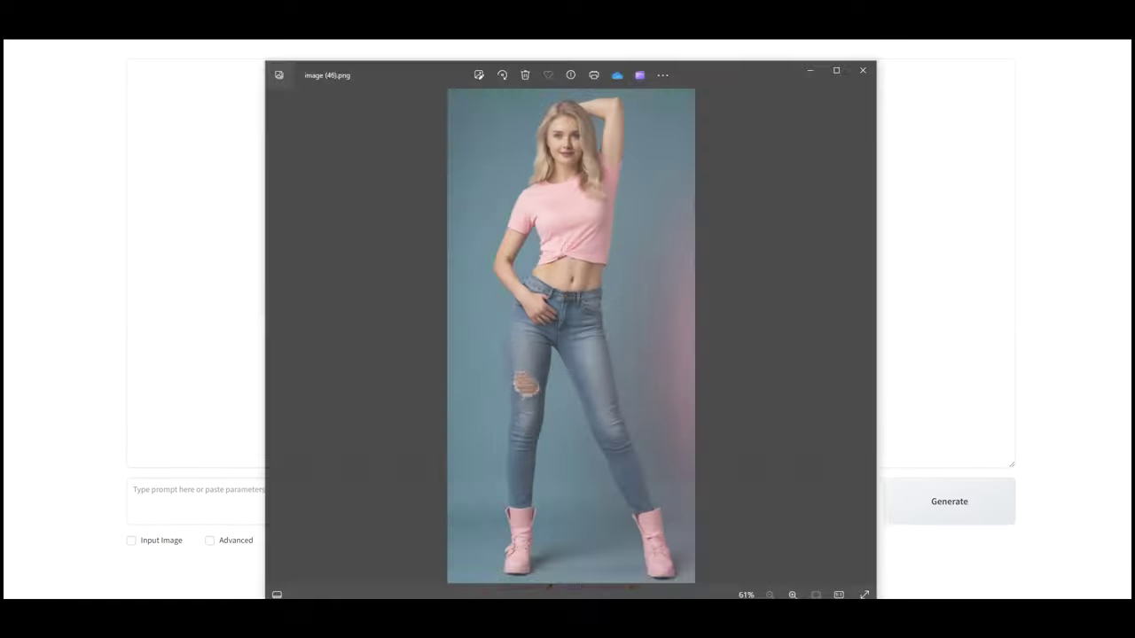
Enable Input Image and open the Inpaint or Outpaint tab to hold the pink-shirt image.
scroll(522, 383, "up", 4)
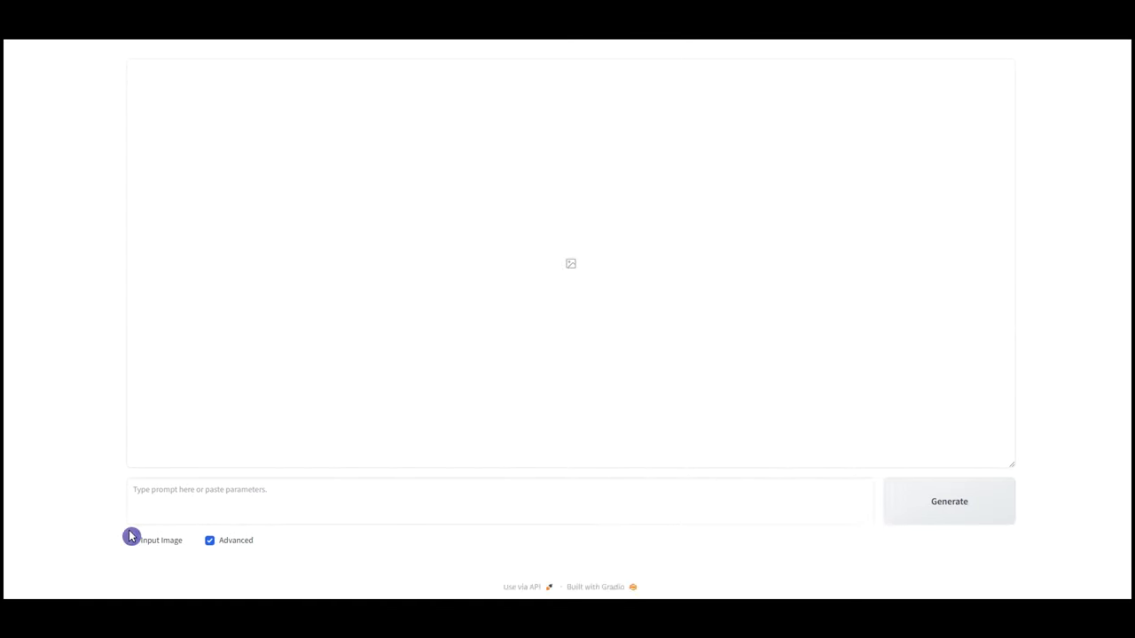
left_click(130, 539)
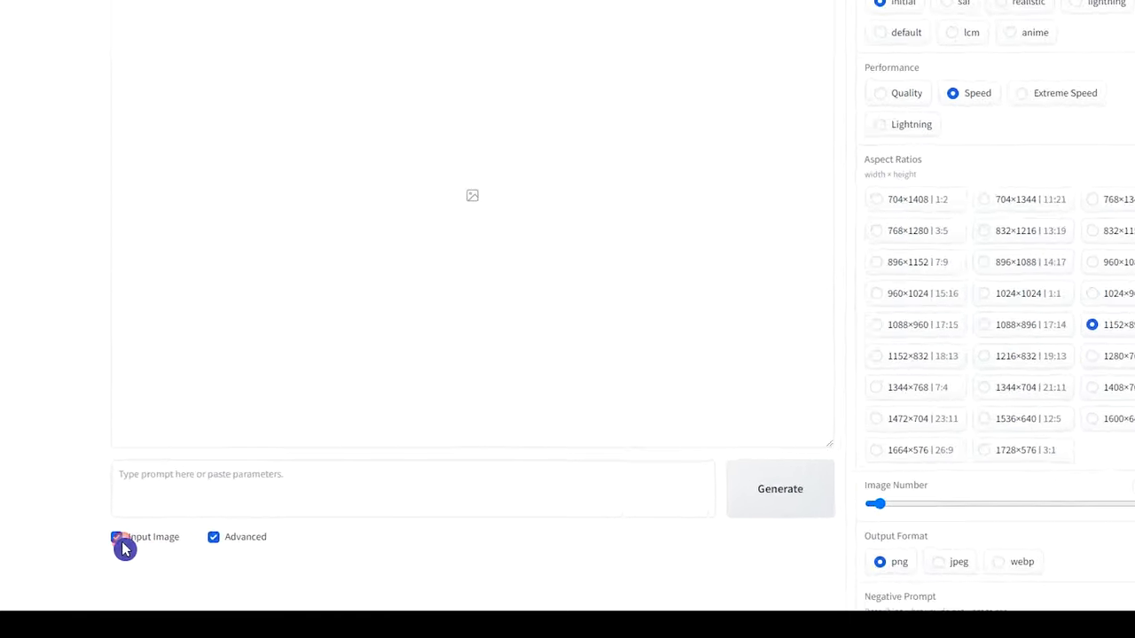
scroll(104, 426, "down", 1)
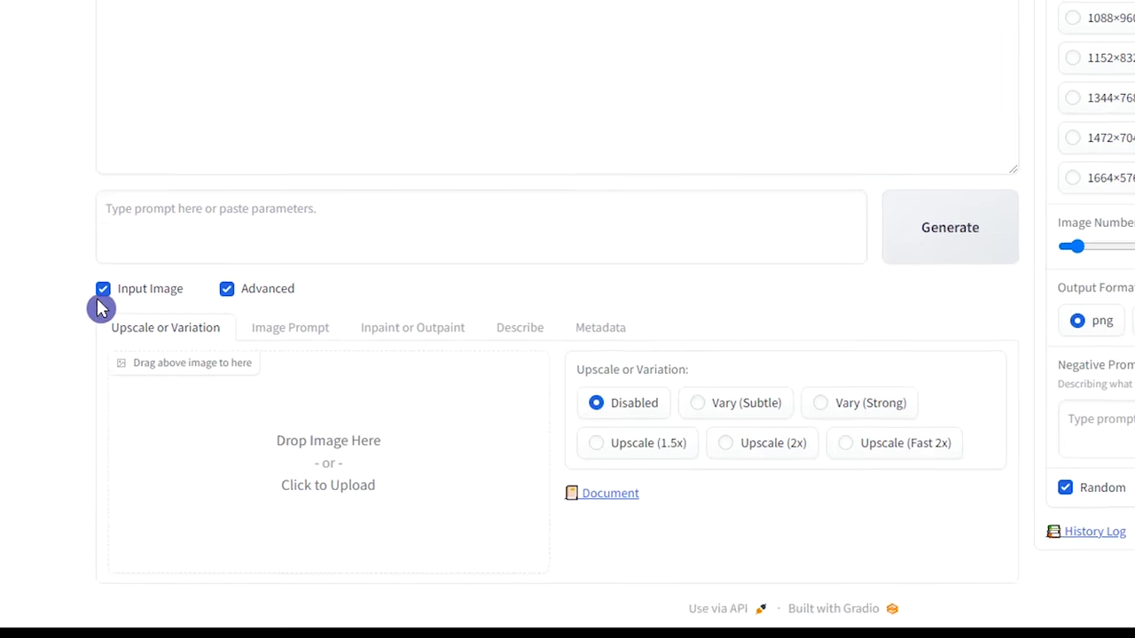
left_click(391, 366)
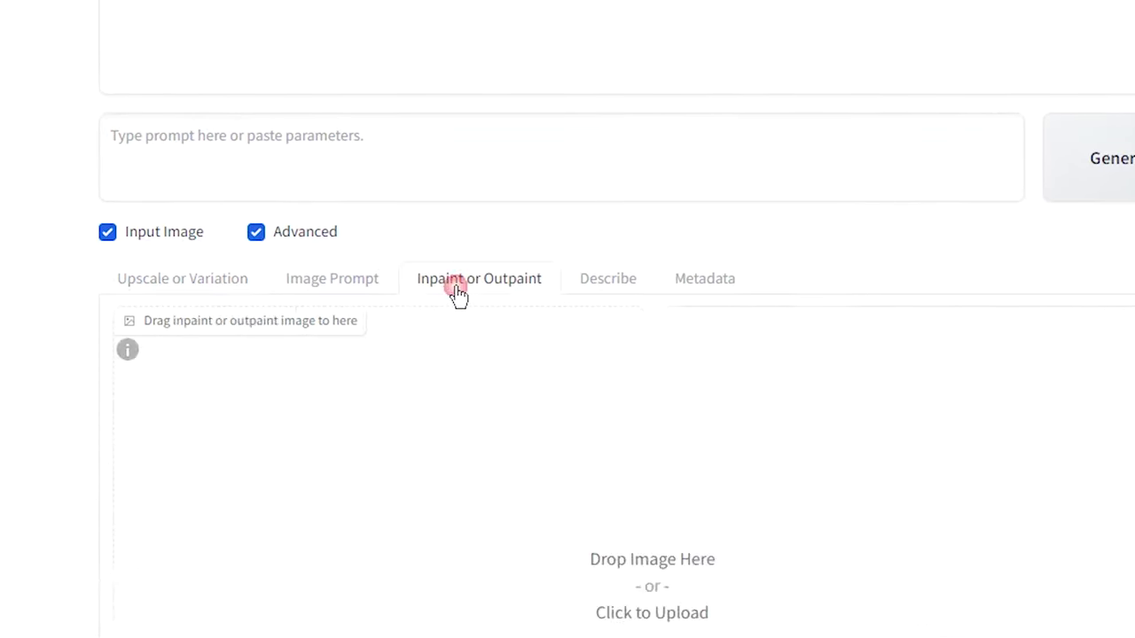
scroll(448, 315, "down", 3)
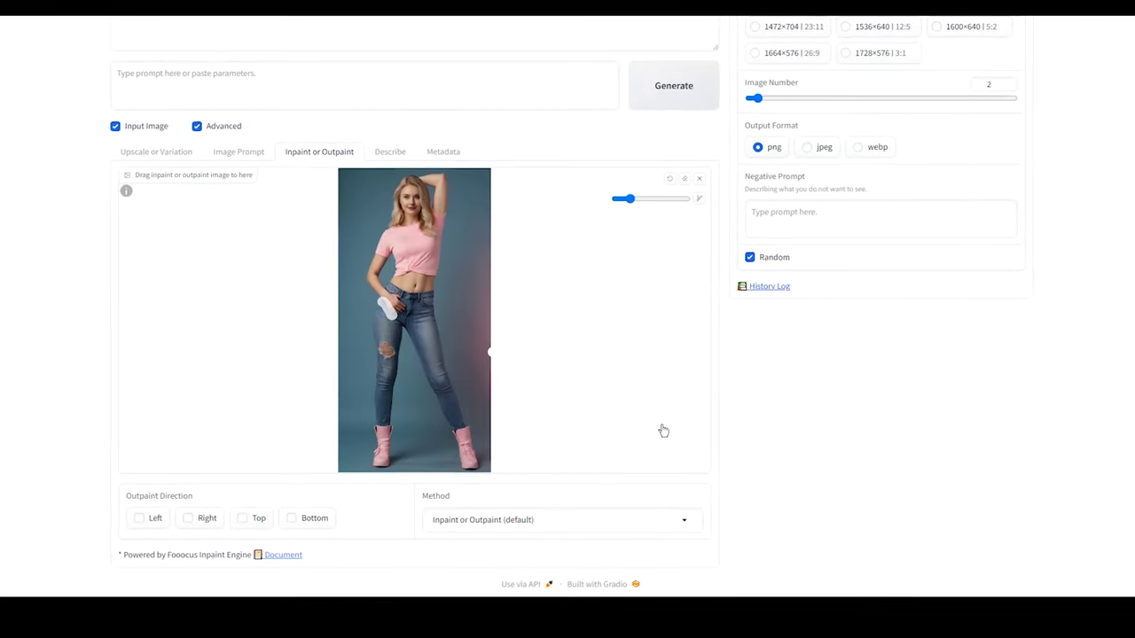
Inpaint the masked hand area with the prompt 'blue jeans' and Image Number raised to 9.
left_click(633, 502)
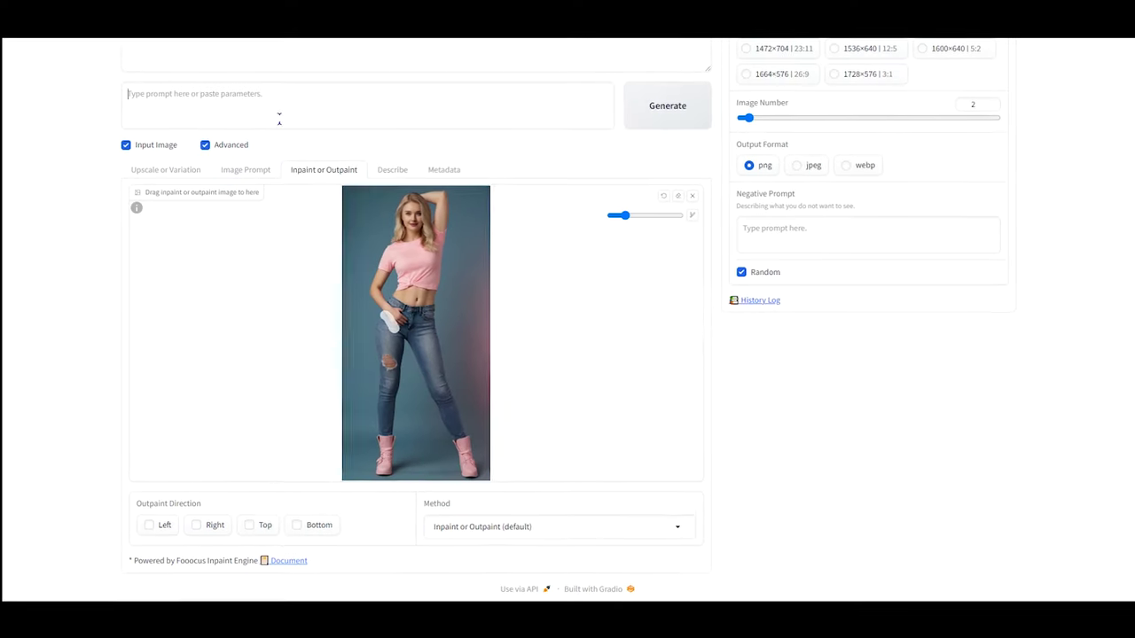
type("blu")
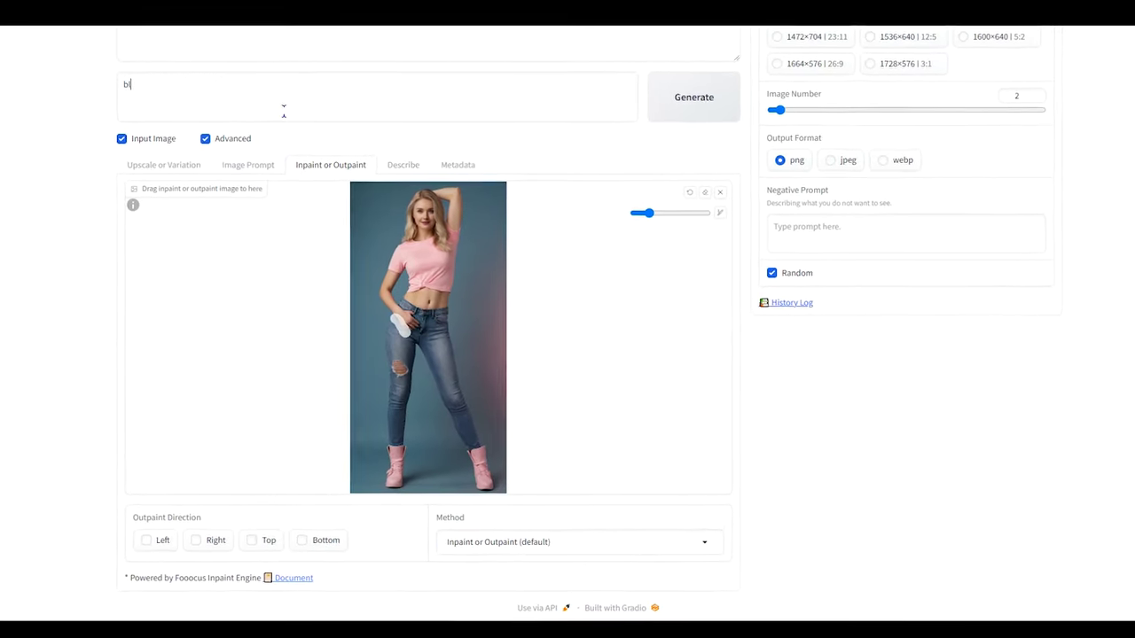
type("e je")
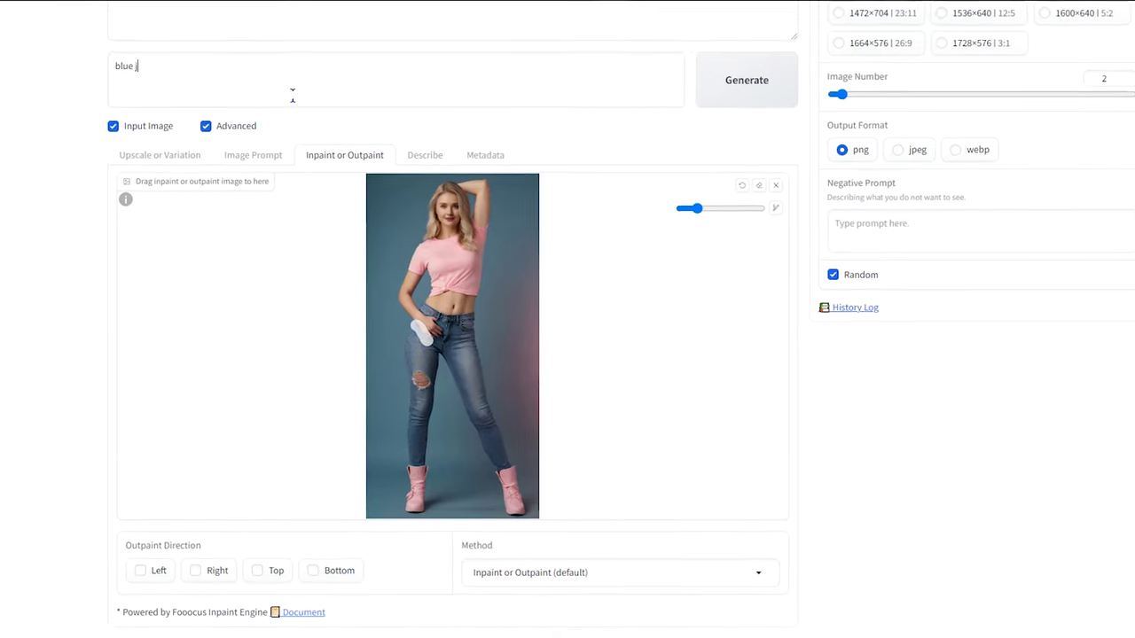
type("ans")
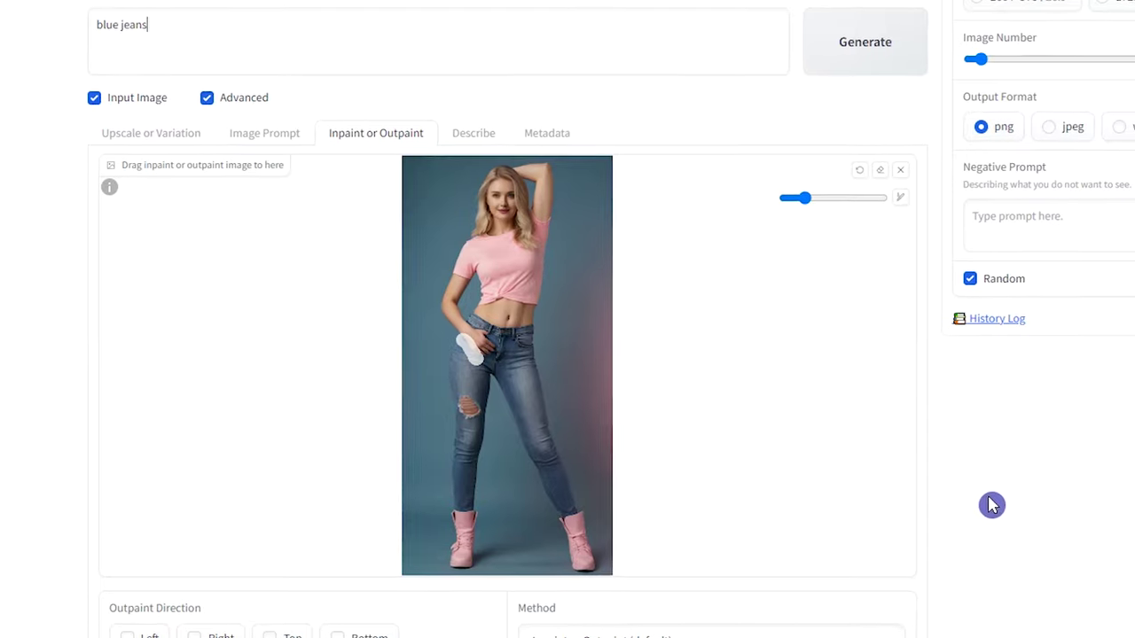
left_click_drag(1015, 61, 1028, 61)
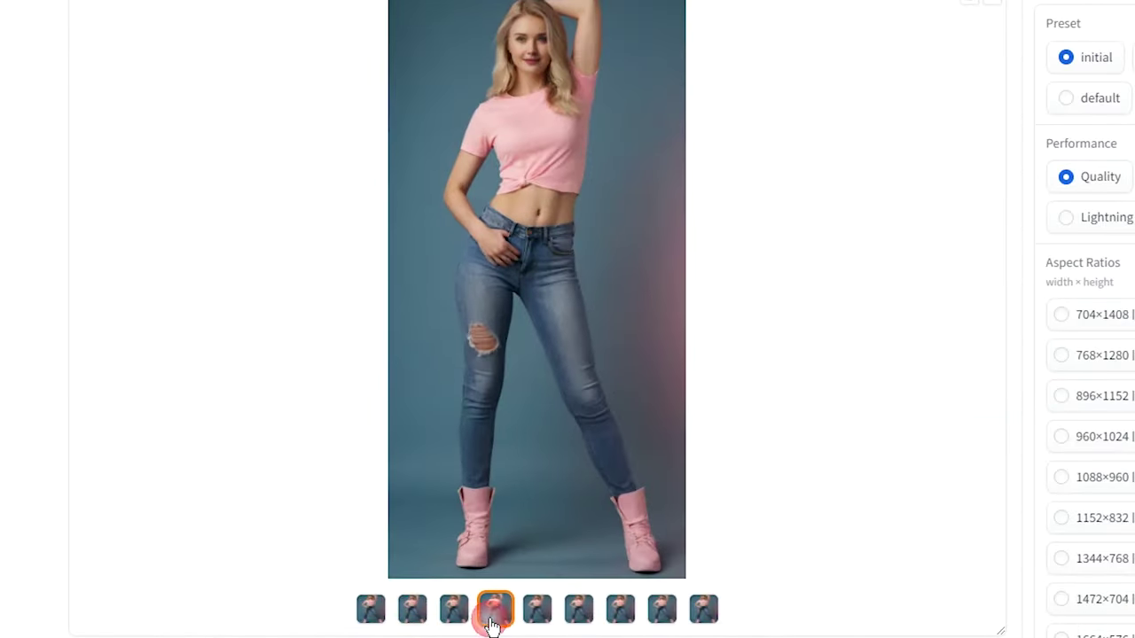
Load the third result into the Inpaint or Outpaint area and generate a new batch of 8.
left_click(454, 609)
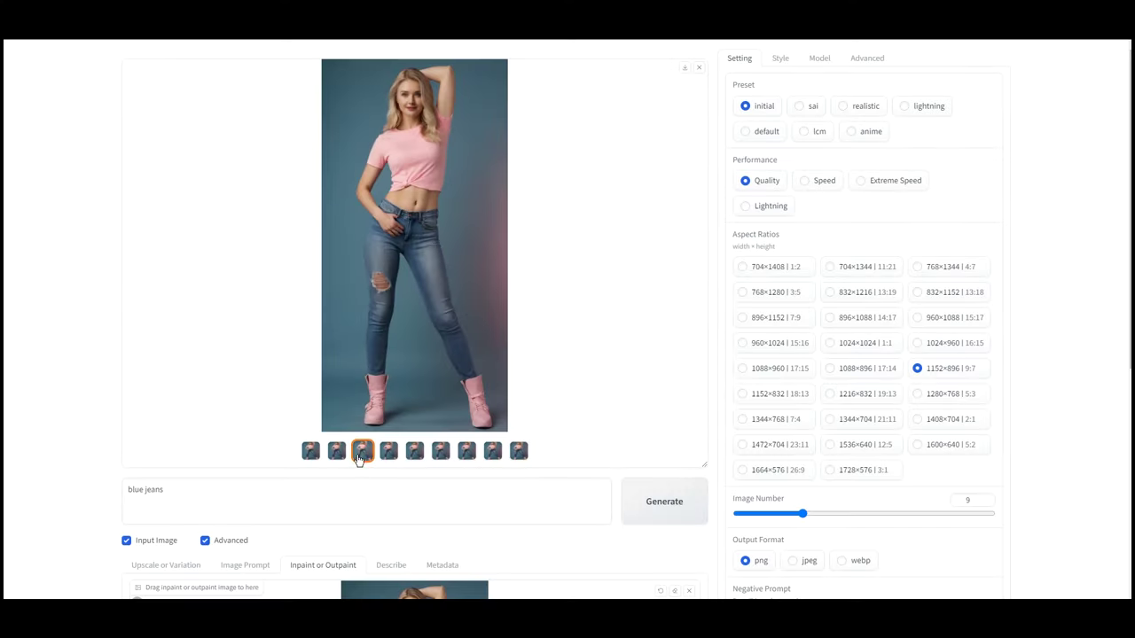
left_click(400, 263)
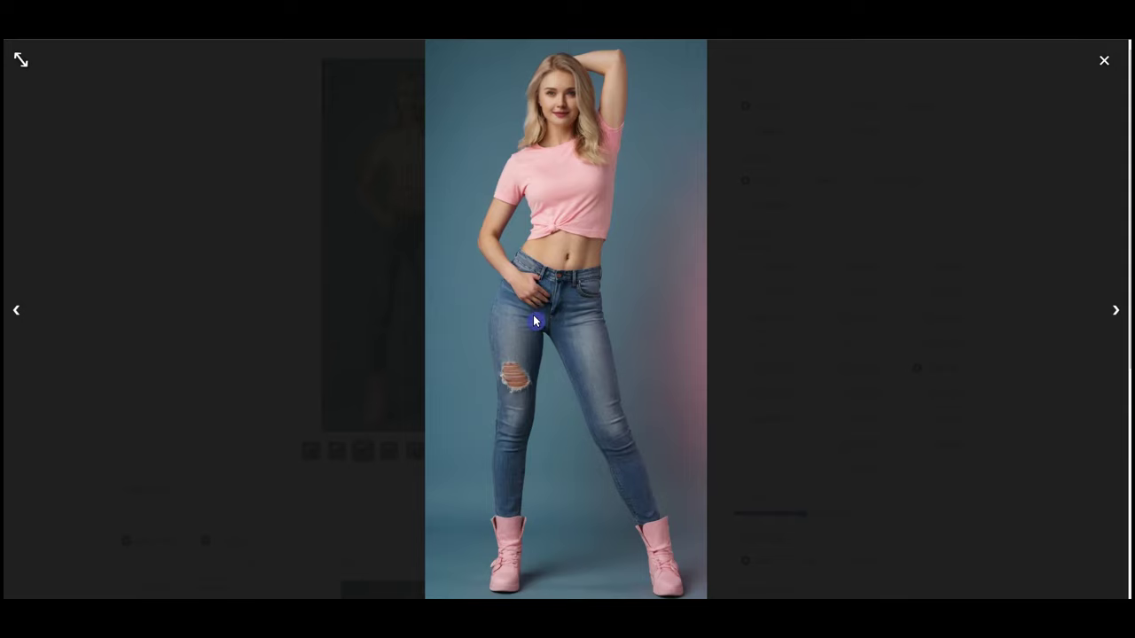
left_click(1104, 61)
scroll(540, 258, "down", 1)
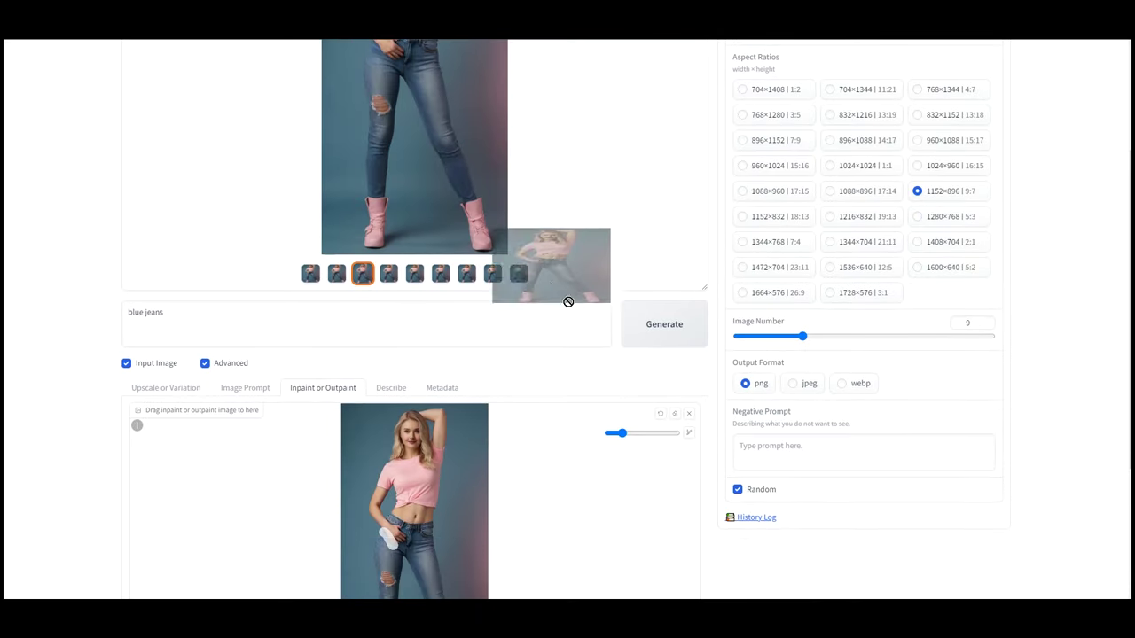
left_click_drag(569, 302, 461, 520)
scroll(651, 375, "down", 2)
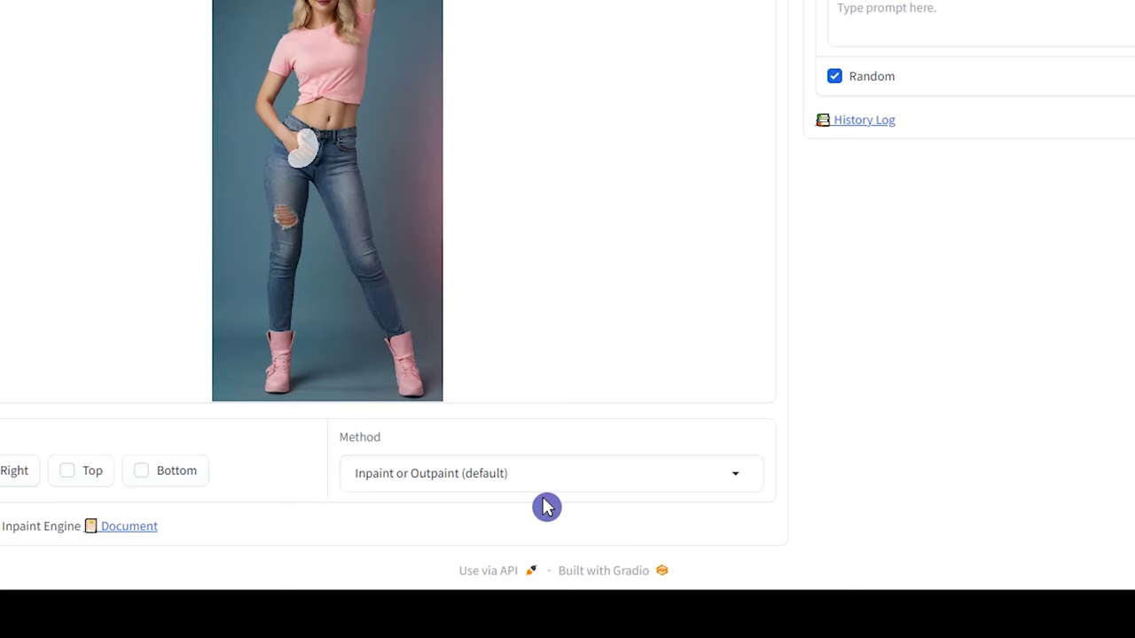
scroll(679, 267, "down", 1)
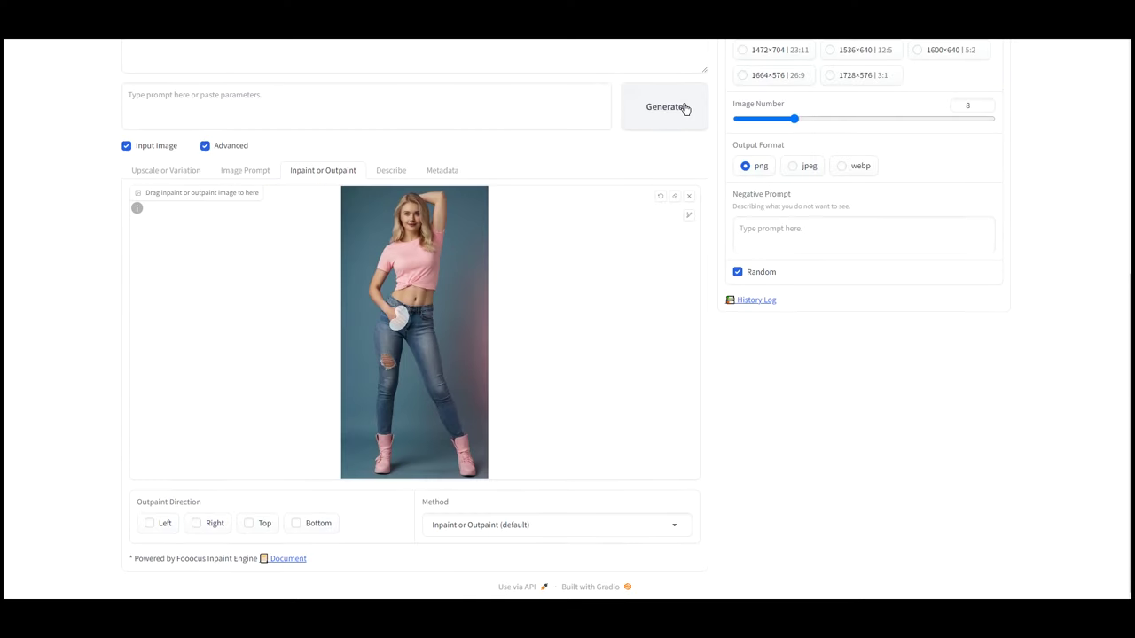
left_click(685, 109)
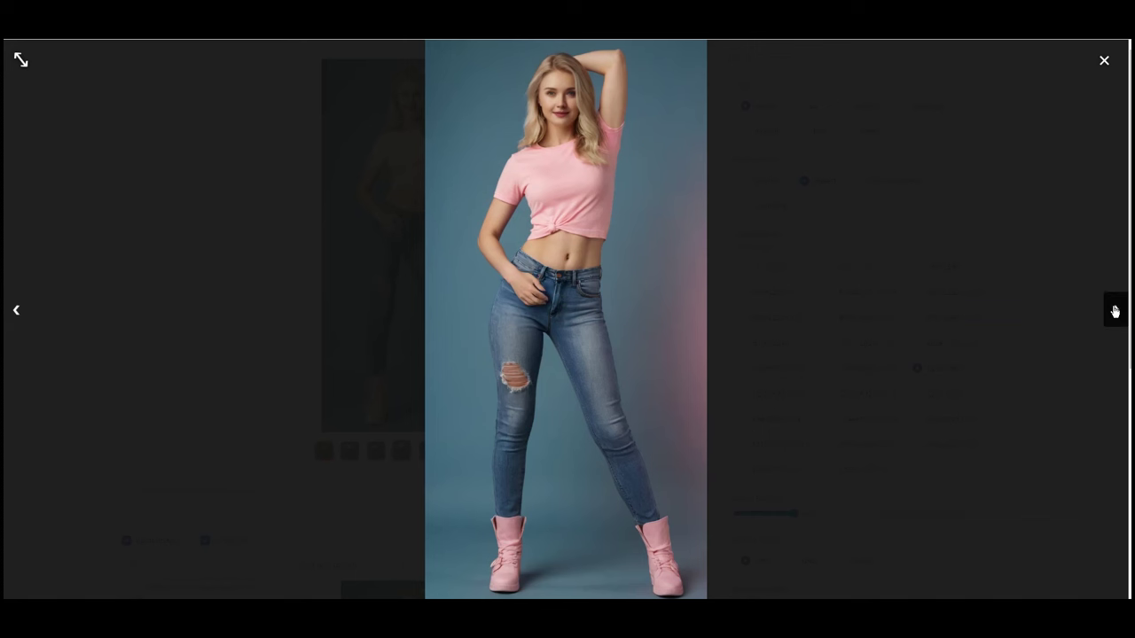
Load the newest result as the inpaint image and enlarge the canvas to mask the hand.
left_click(443, 467)
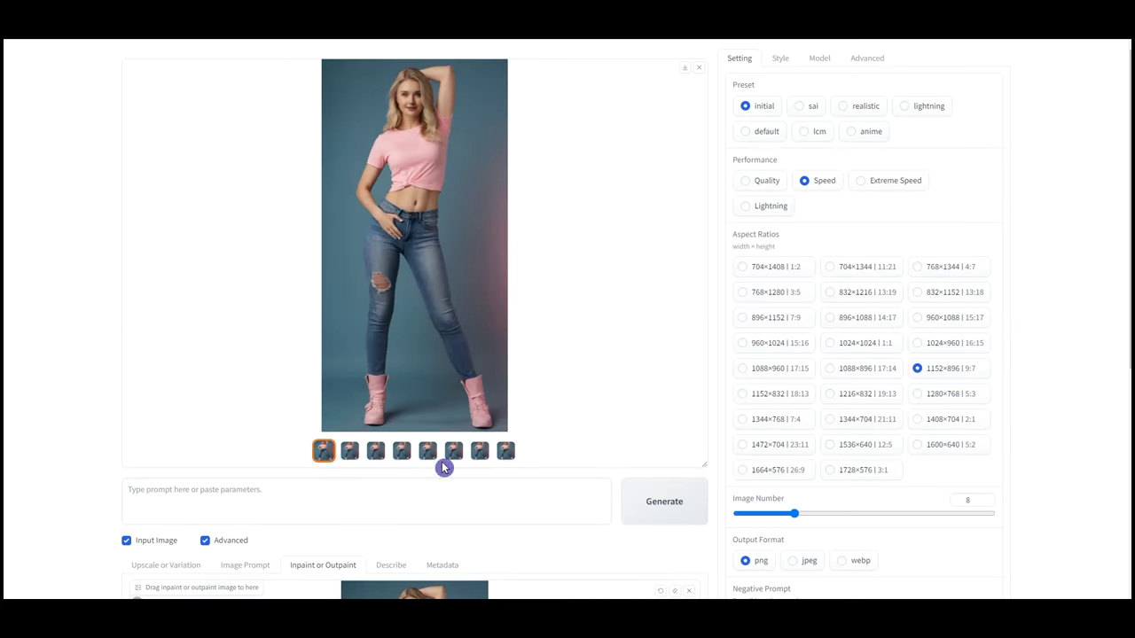
scroll(427, 259, "down", 3)
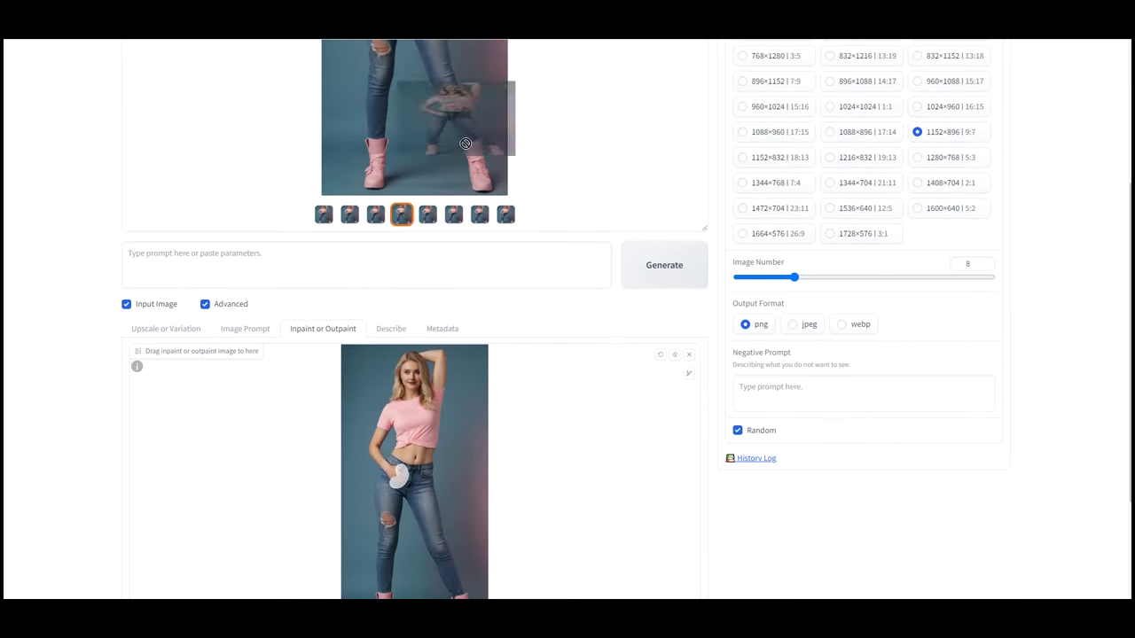
left_click_drag(464, 143, 422, 548)
left_click(675, 296)
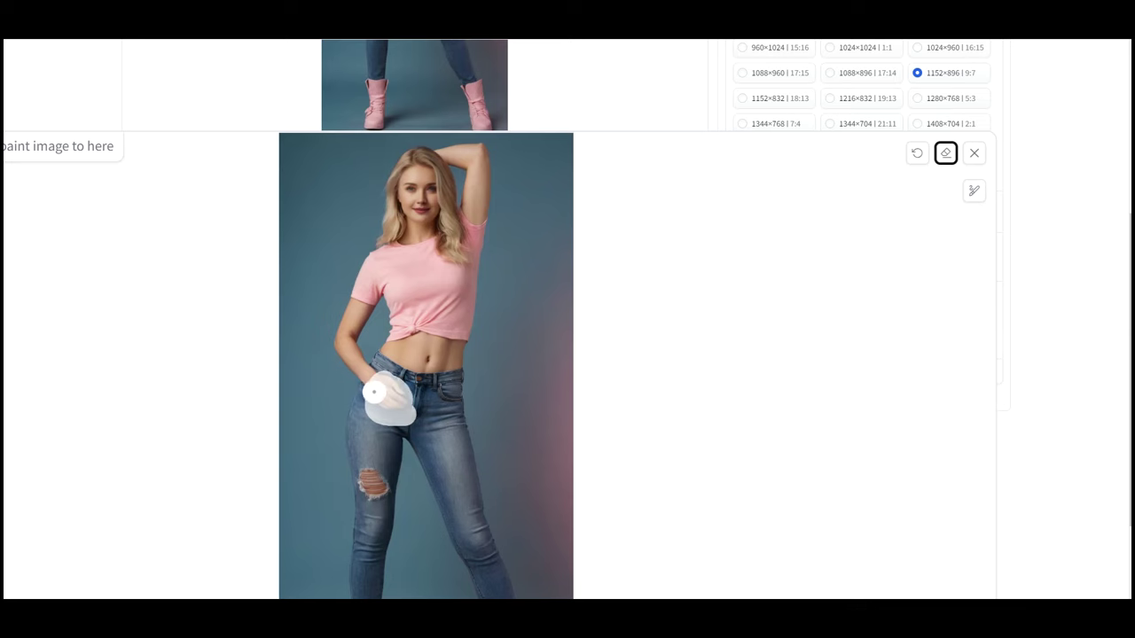
Switch the inpaint method to Improve Detail with additional prompt 'detailed young woman hand'.
left_click(532, 523)
left_click(788, 370)
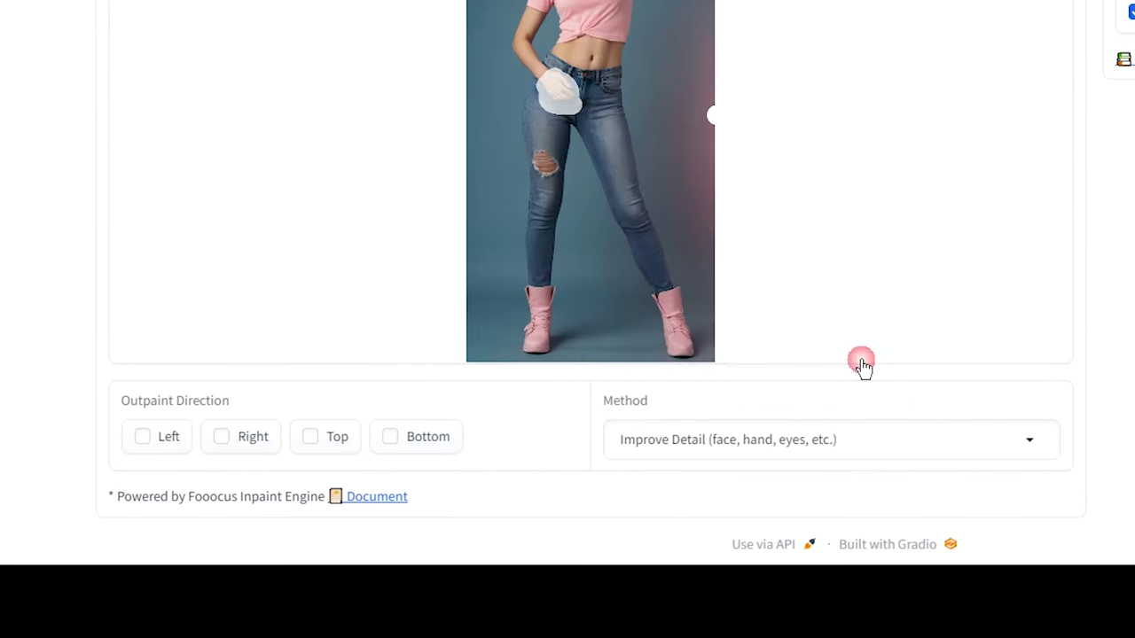
scroll(727, 381, "down", 1)
left_click(366, 381)
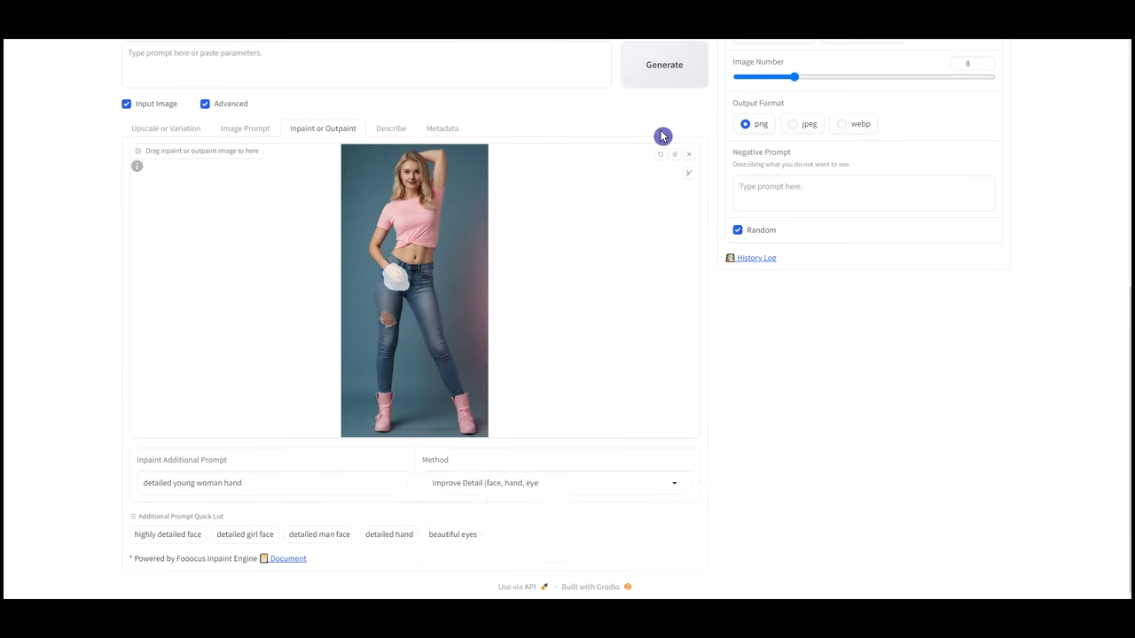
scroll(671, 329, "up", 5)
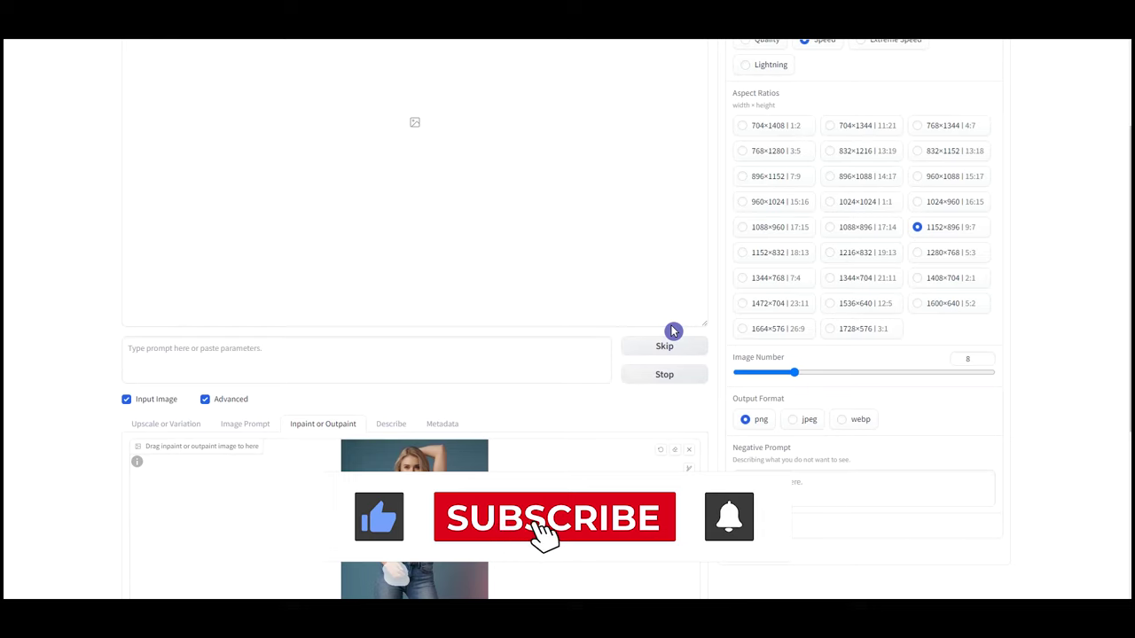
Page through the generated images to image (18).png and zoom out to see the whole figure.
scroll(671, 331, "up", 3)
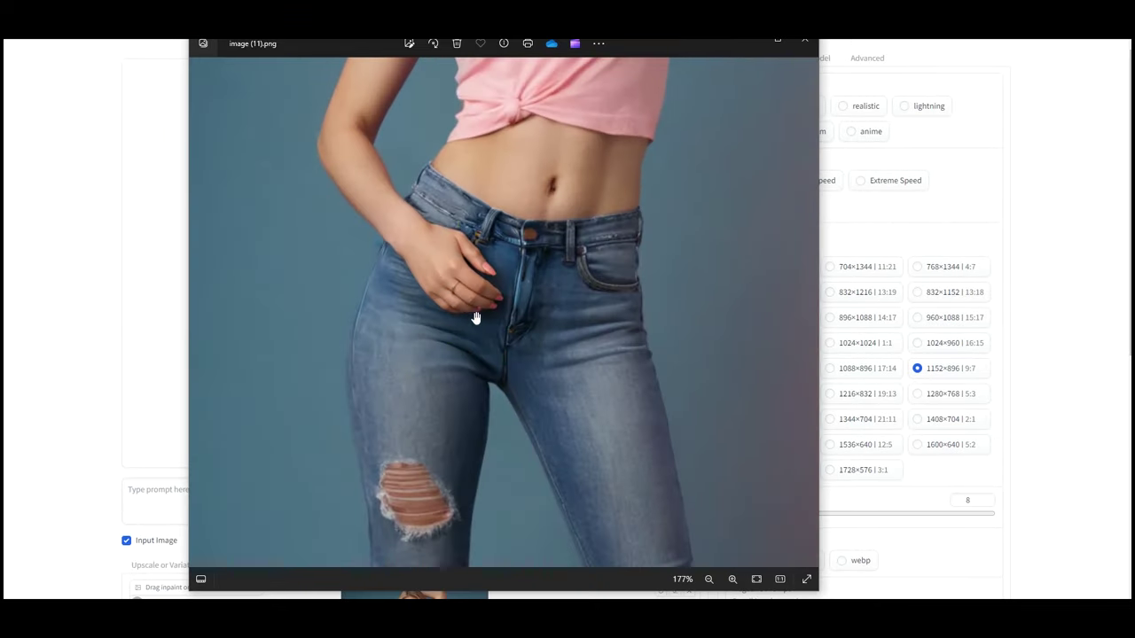
key("Right")
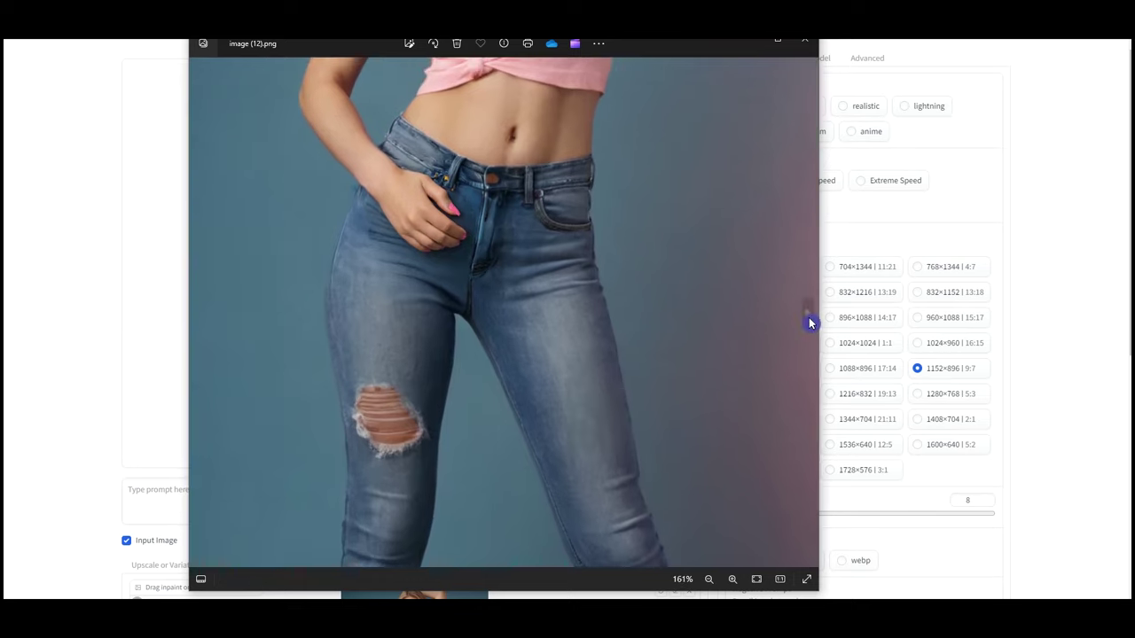
left_click(809, 319)
left_click(808, 316)
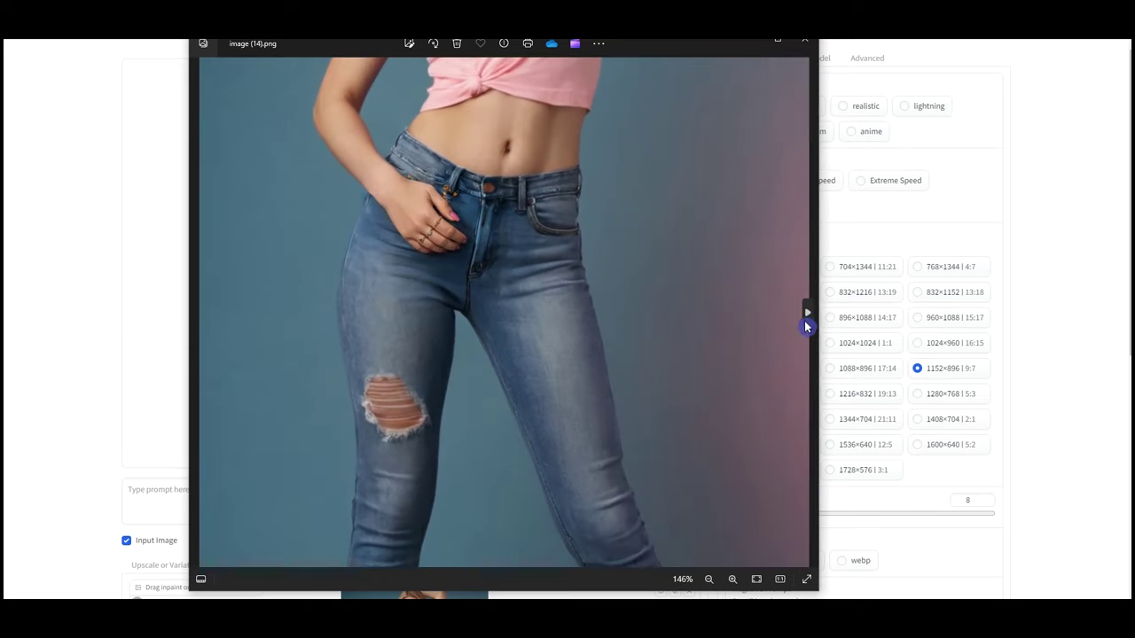
left_click(807, 317)
left_click(807, 315)
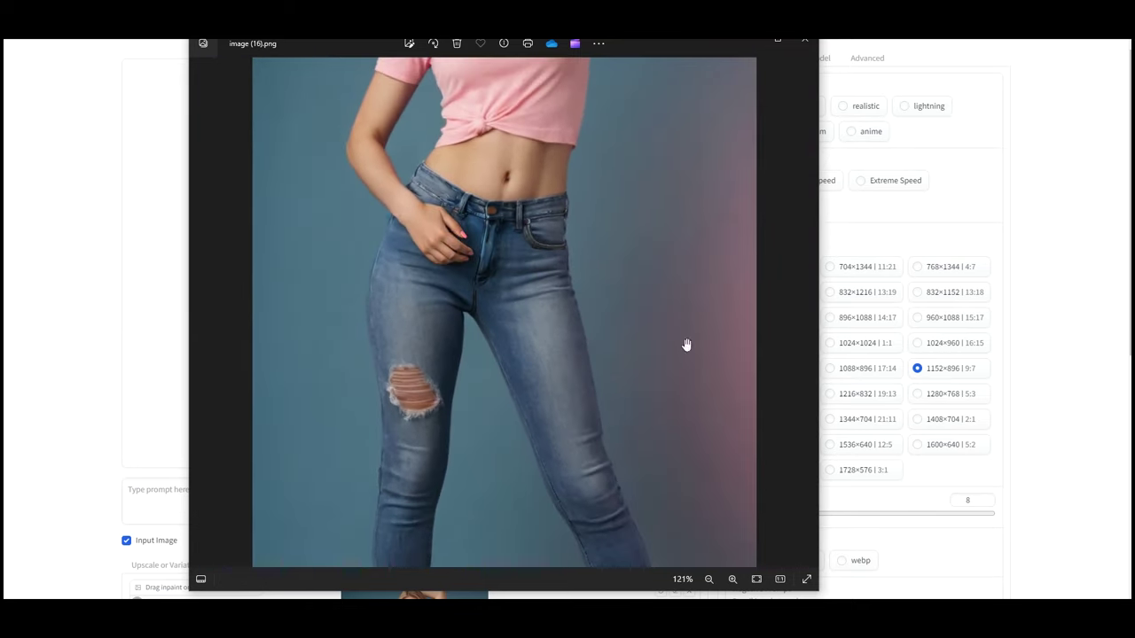
left_click(808, 314)
left_click(807, 321)
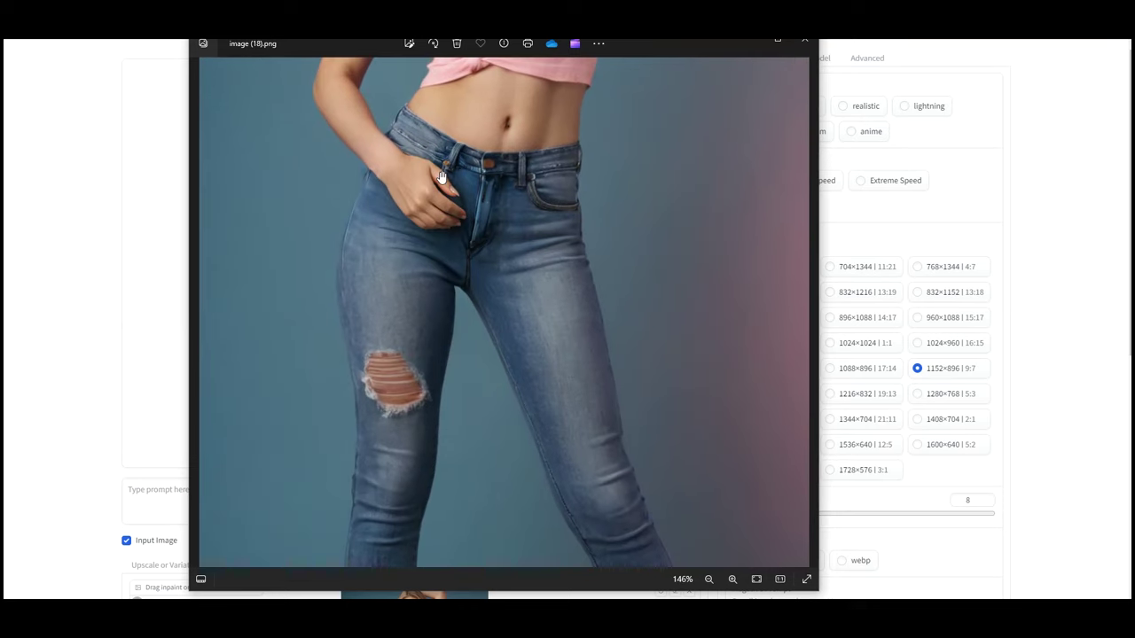
double_click(655, 355)
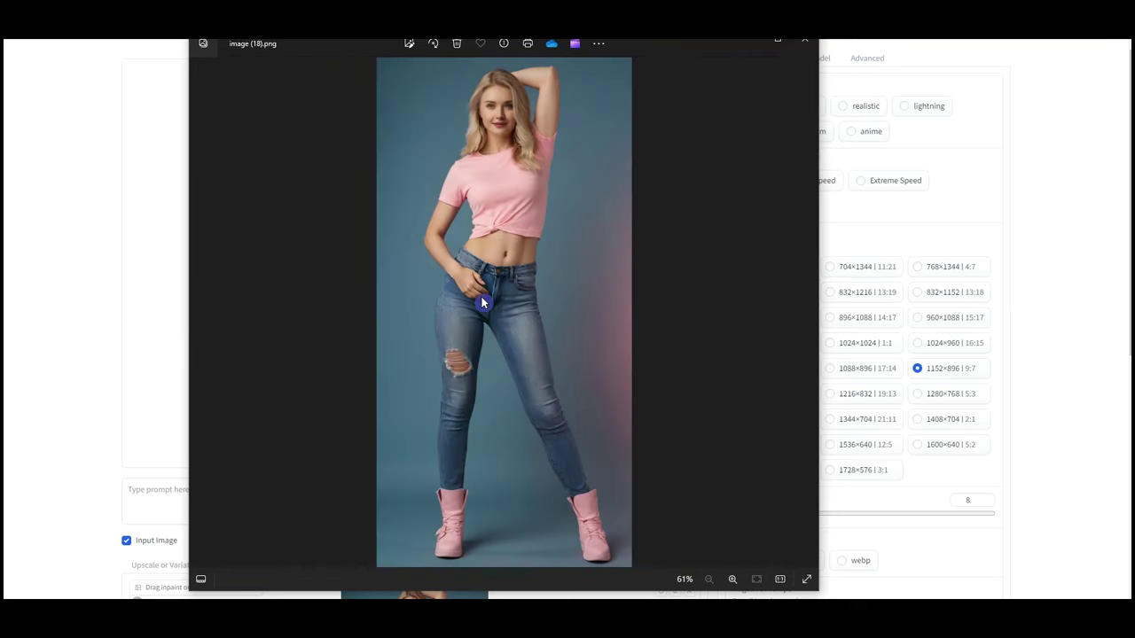
Return to the Fooocus page and scroll down to the Inpaint or Outpaint panel.
left_click(1049, 220)
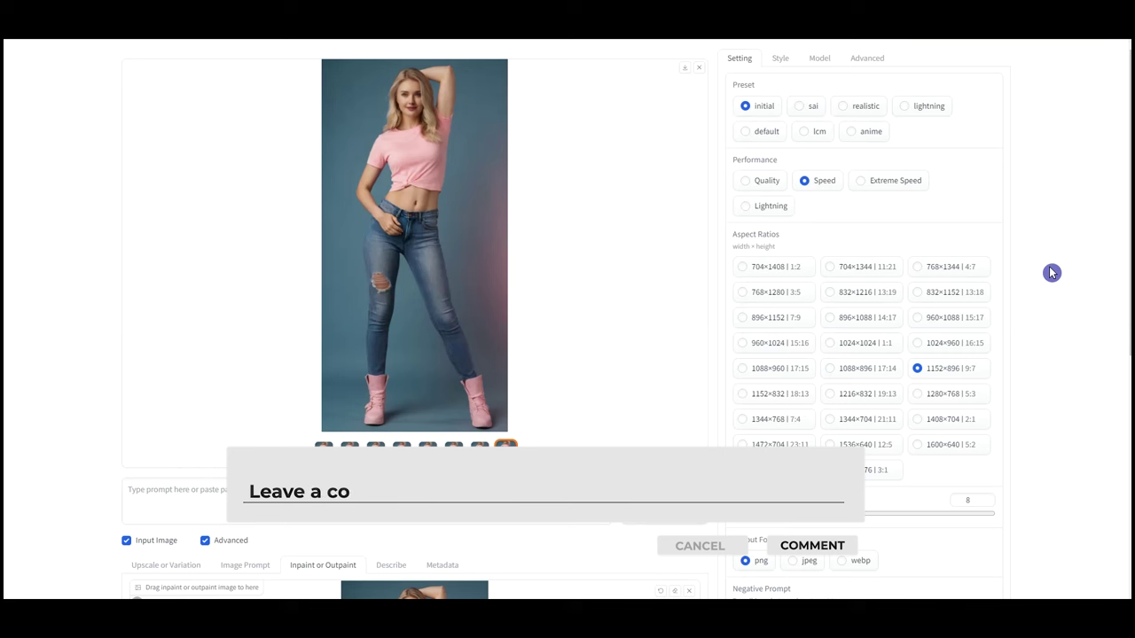
scroll(1051, 273, "down", 5)
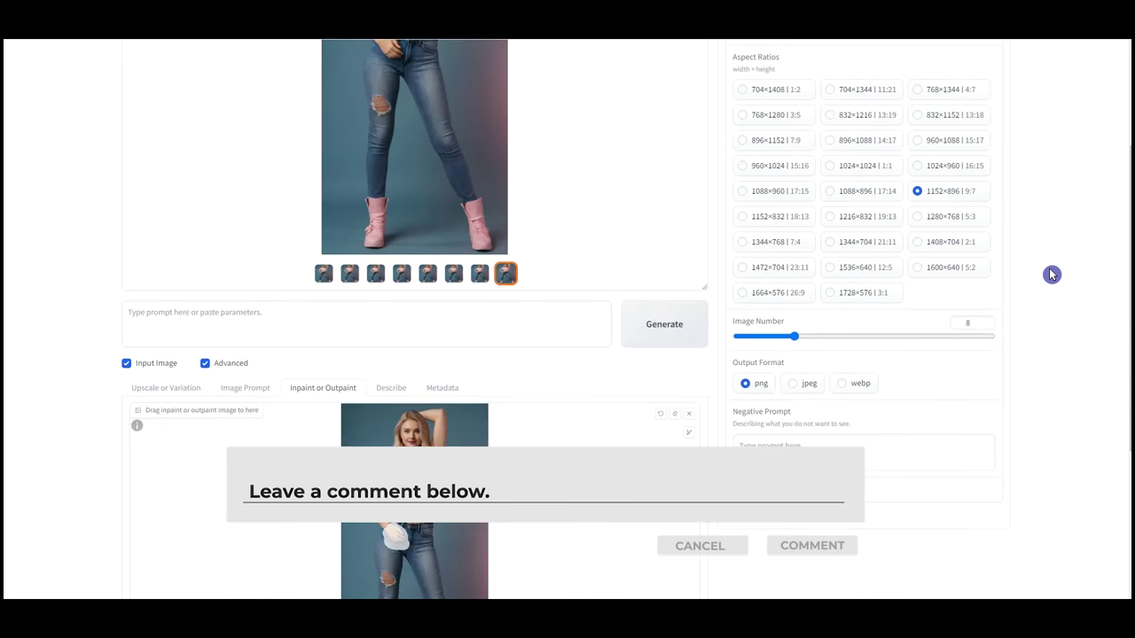